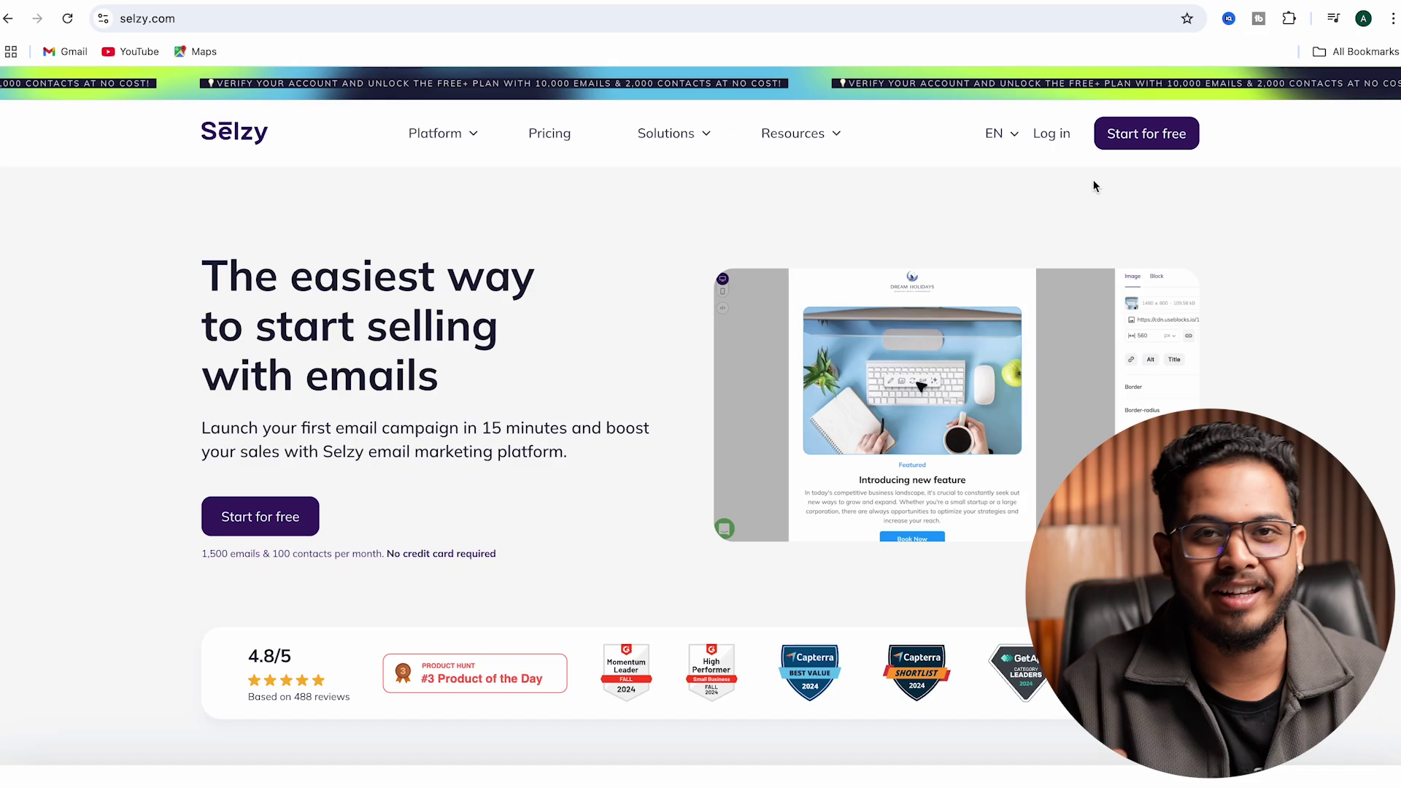
pyautogui.scroll(-8, 807, 207)
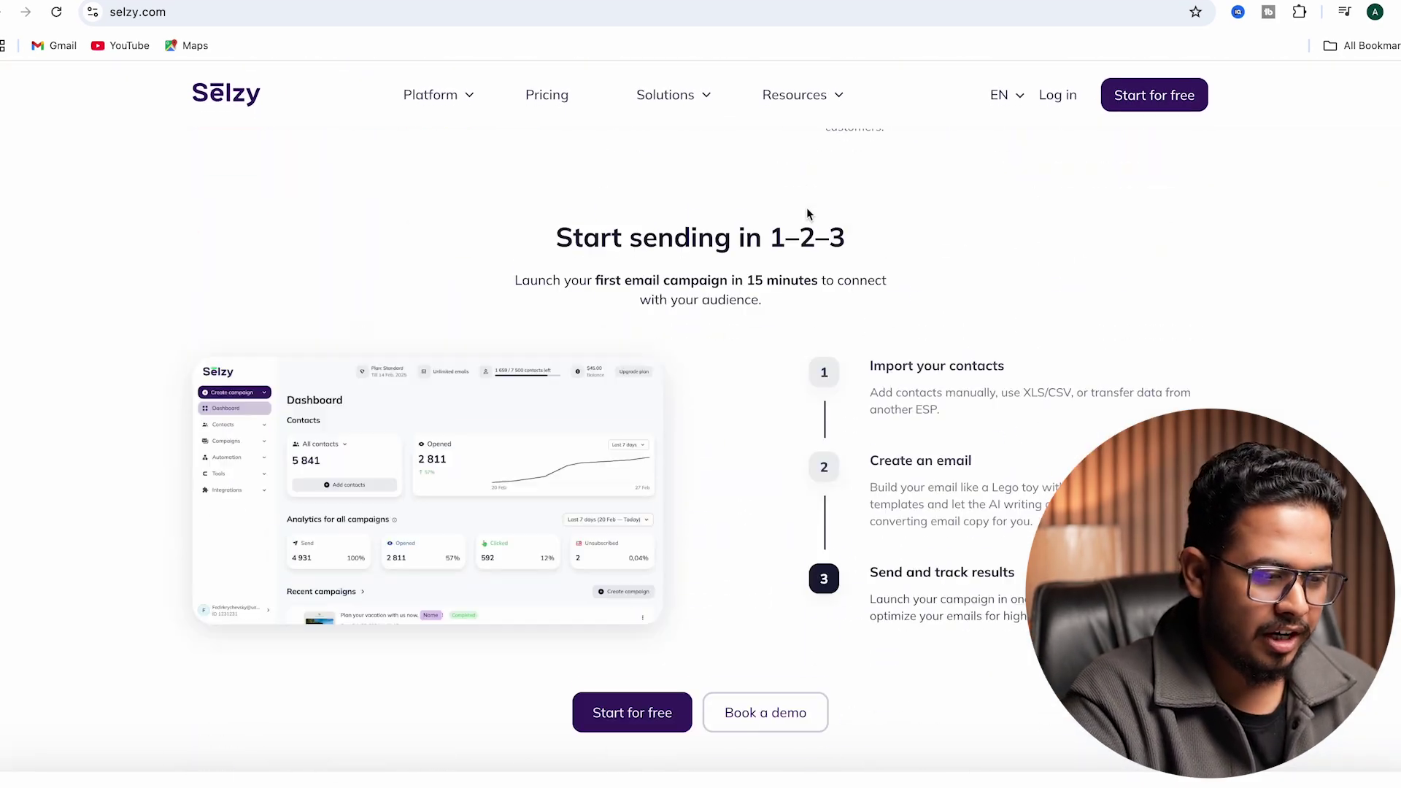
pyautogui.scroll(-8, 807, 207)
pyautogui.scroll(-4, 807, 207)
pyautogui.scroll(-8, 807, 208)
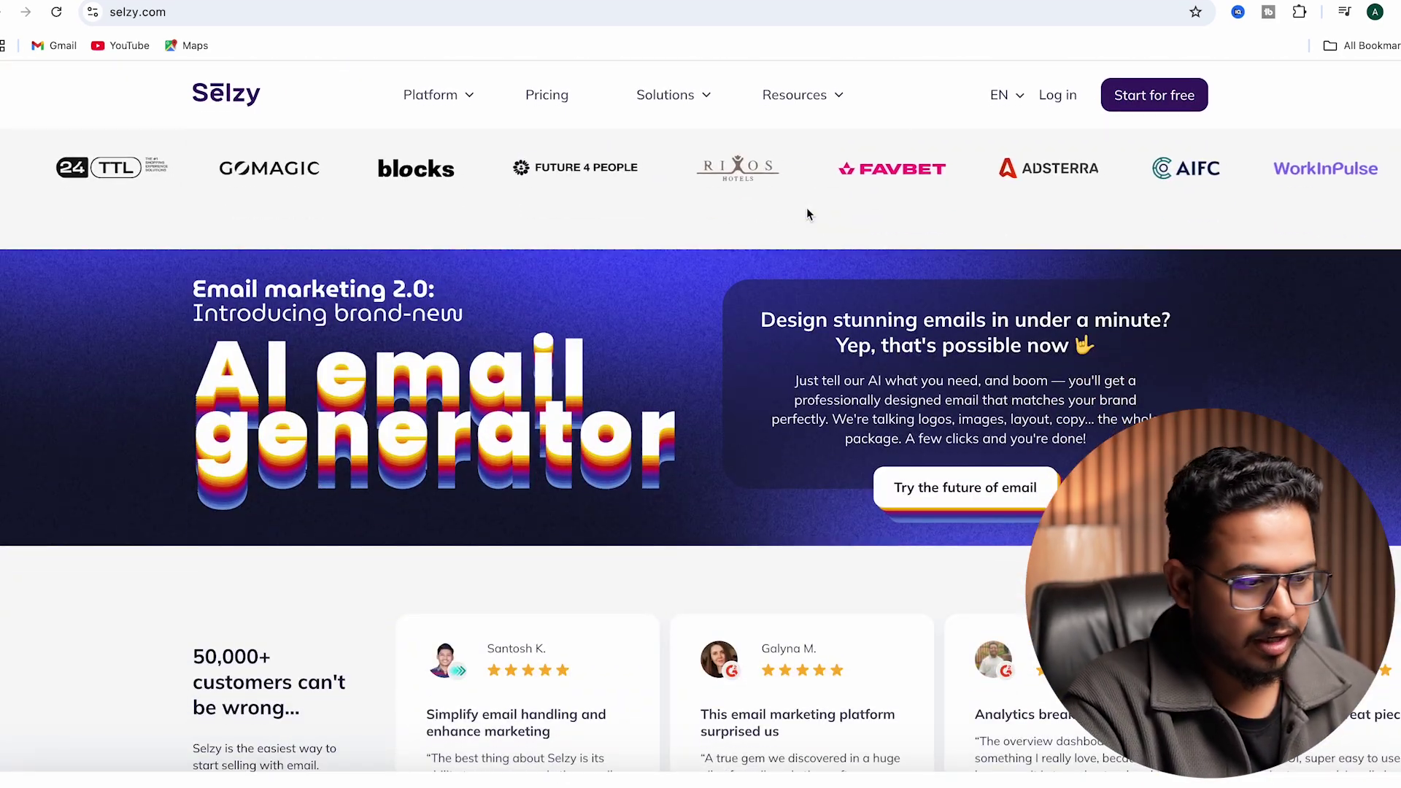
pyautogui.scroll(-8, 809, 213)
pyautogui.scroll(-5, 808, 214)
pyautogui.scroll(-5, 807, 213)
pyautogui.scroll(-4, 807, 214)
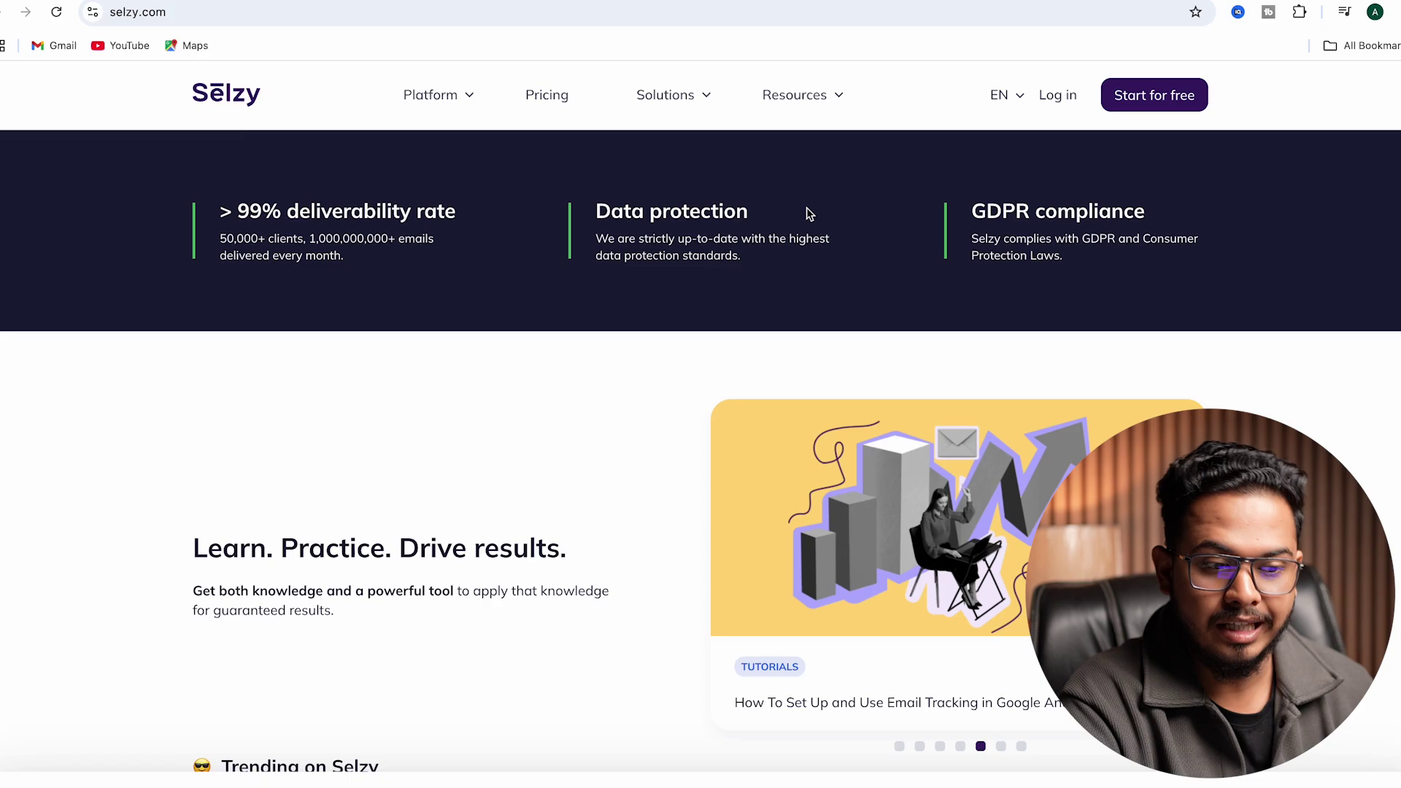
pyautogui.scroll(-8, 807, 212)
pyautogui.scroll(4, 807, 211)
pyautogui.scroll(15, 807, 212)
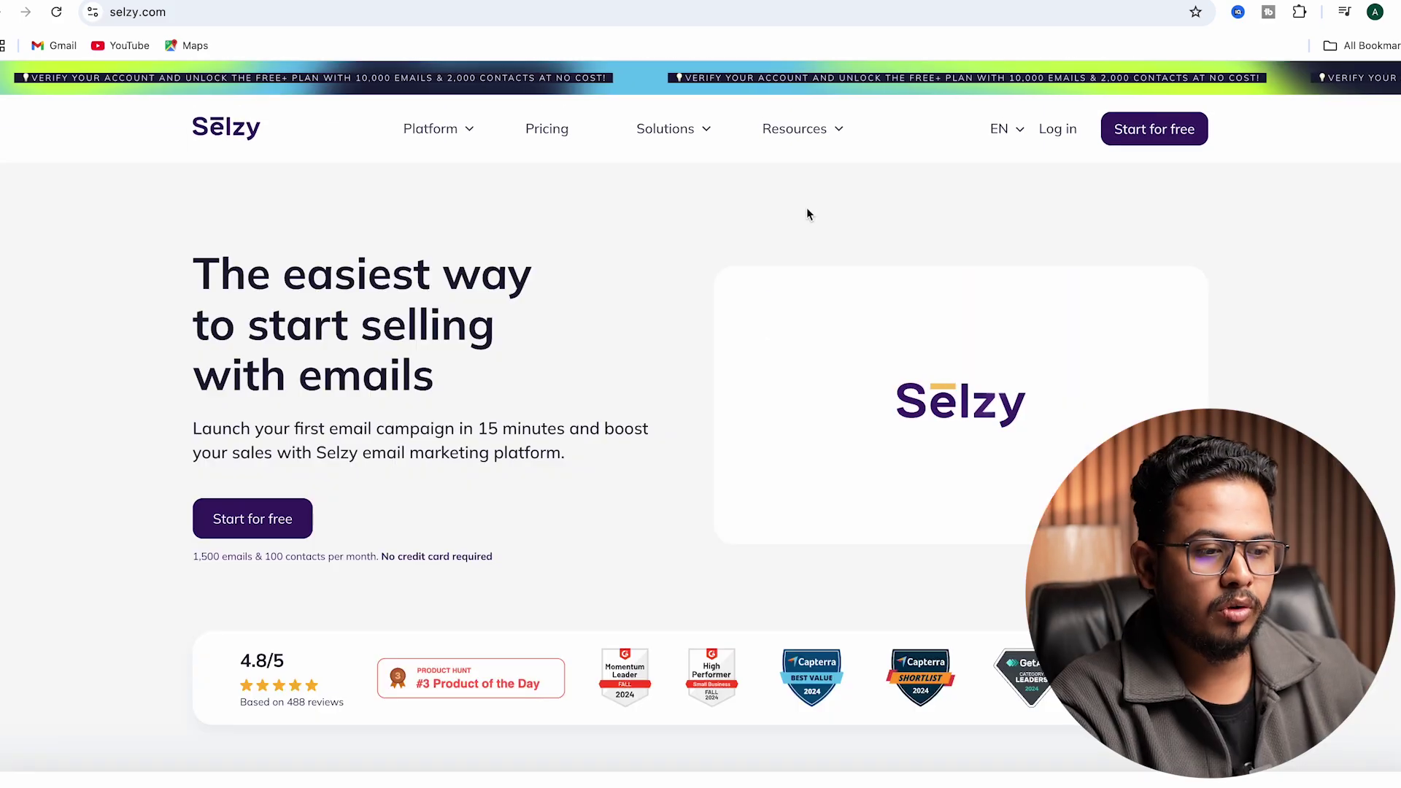
pyautogui.scroll(-5, 806, 208)
pyautogui.scroll(6, 807, 207)
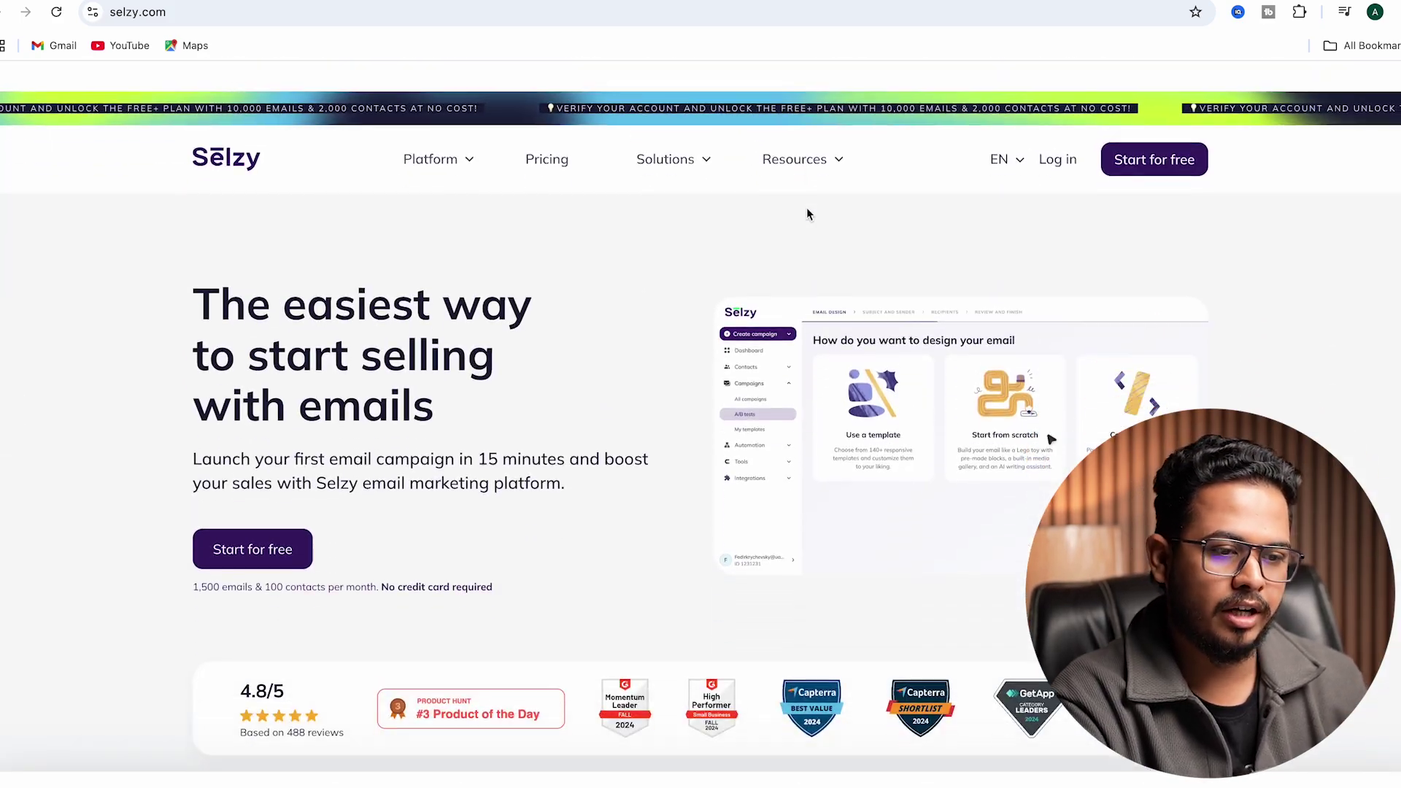
pyautogui.scroll(-1, 807, 207)
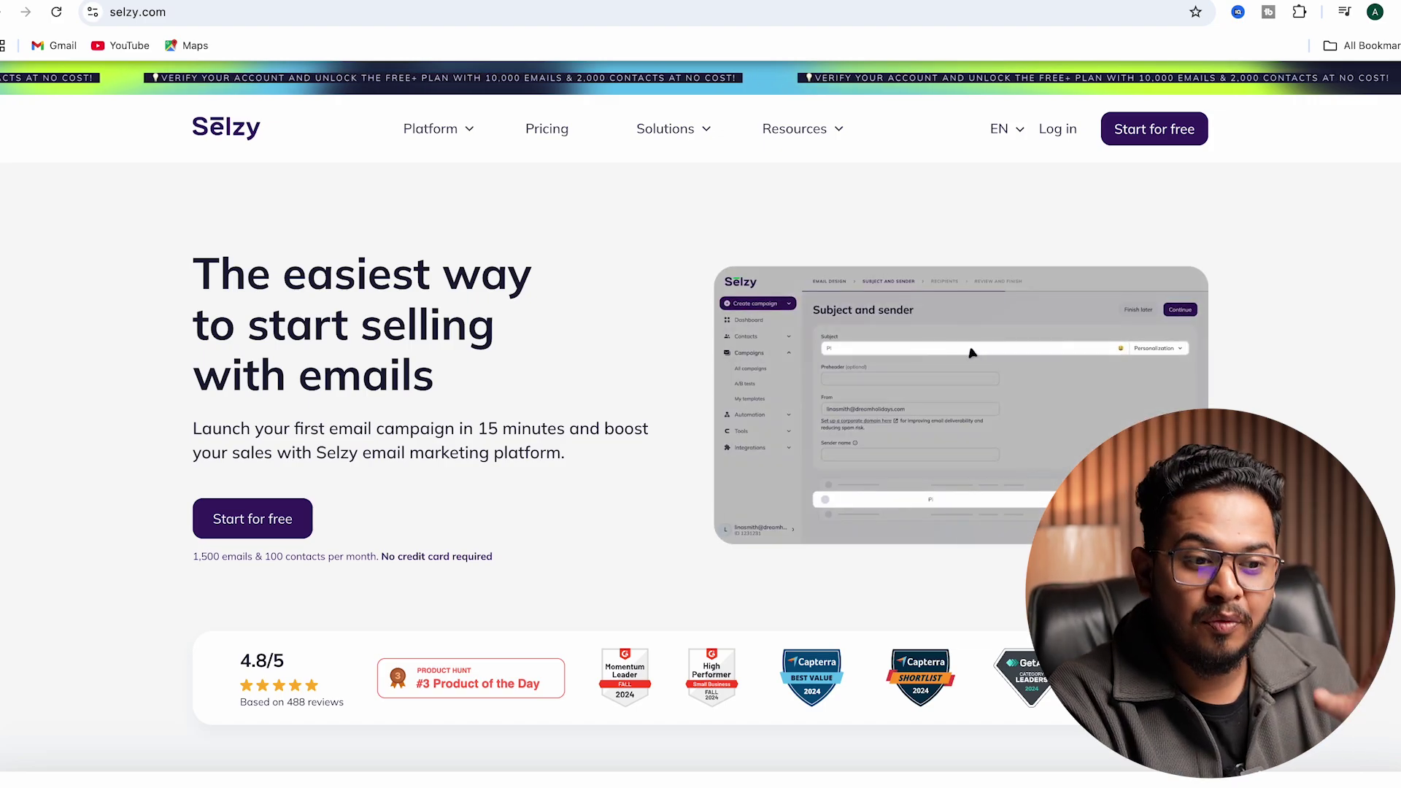
# Log in and choose Email under Create campaign to reach the design template gallery.
pyautogui.click(1058, 130)
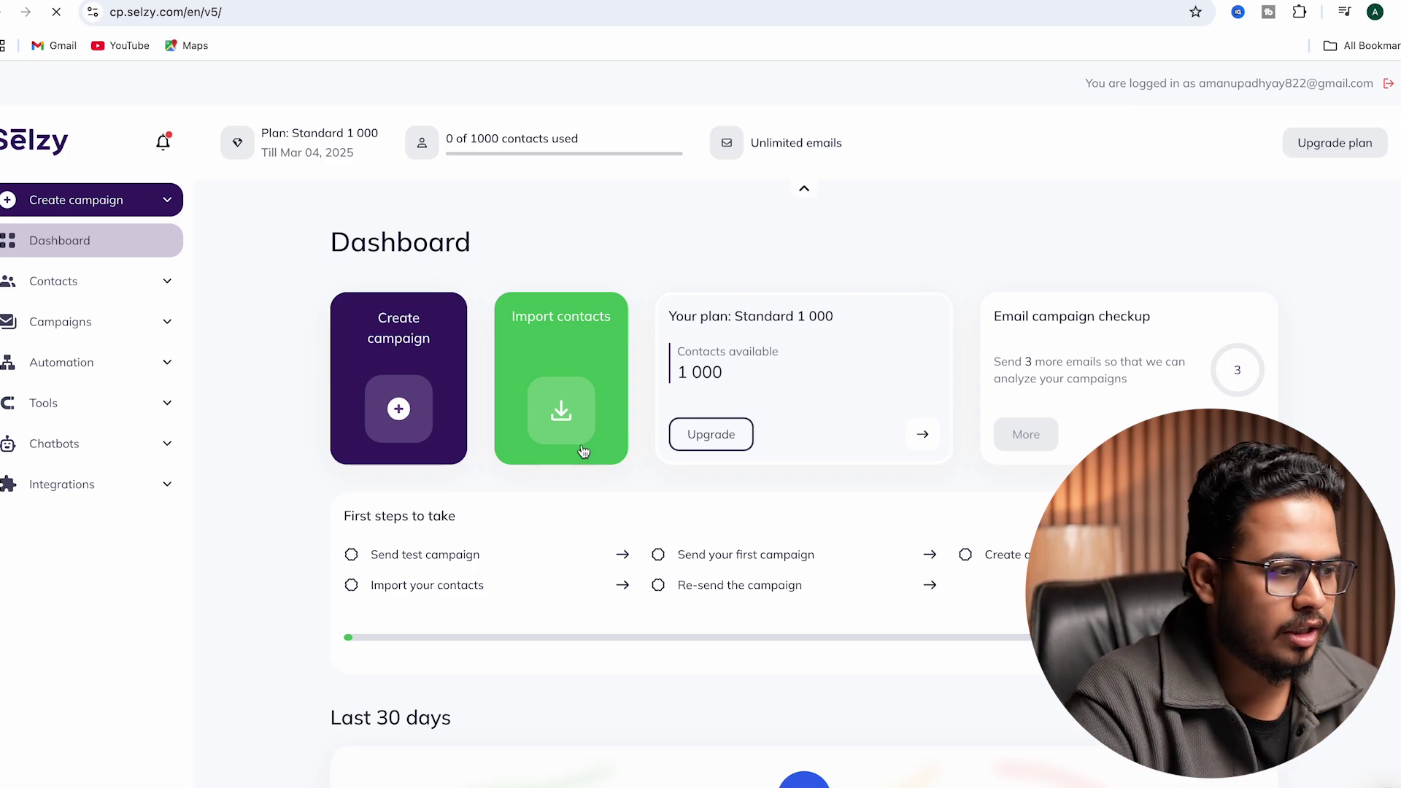
pyautogui.click(155, 201)
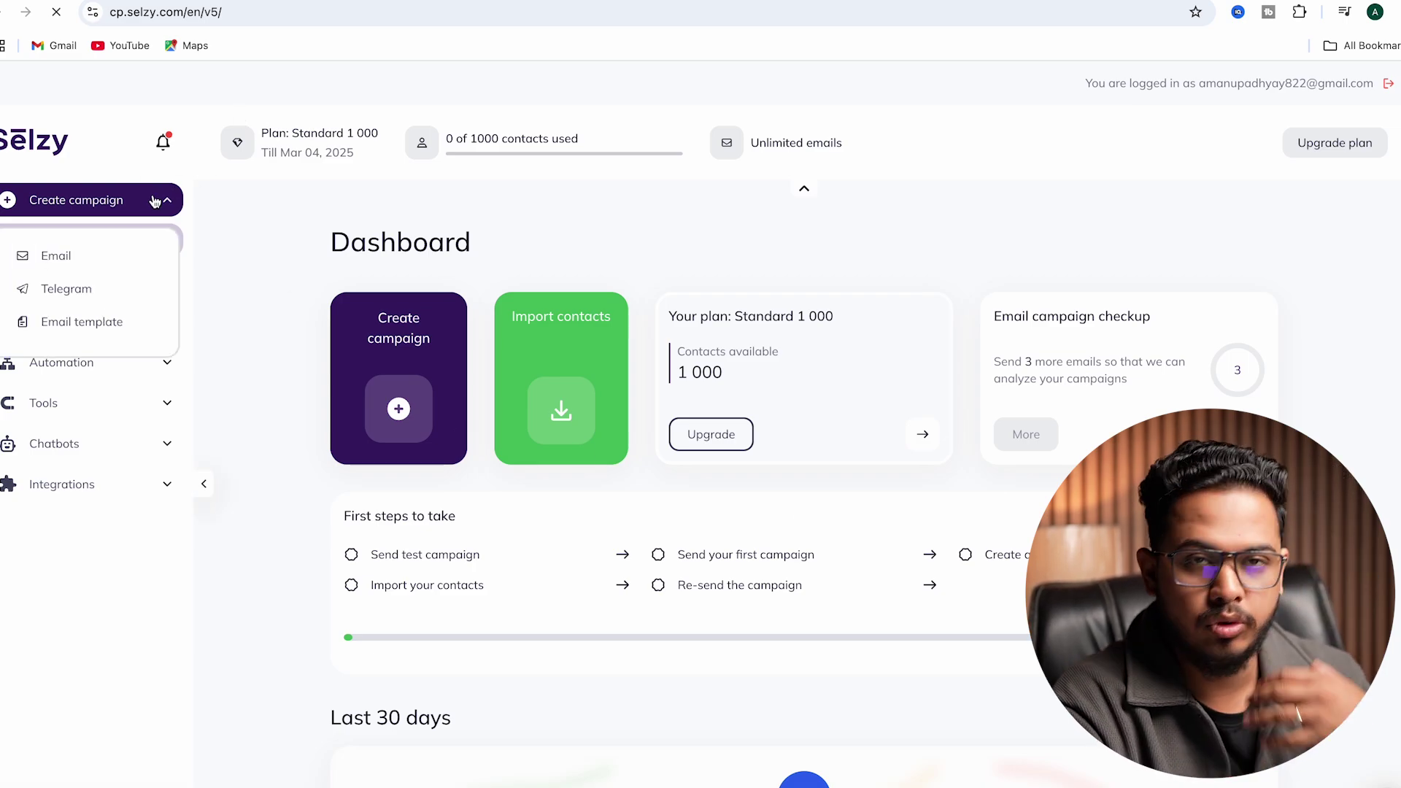
pyautogui.click(79, 253)
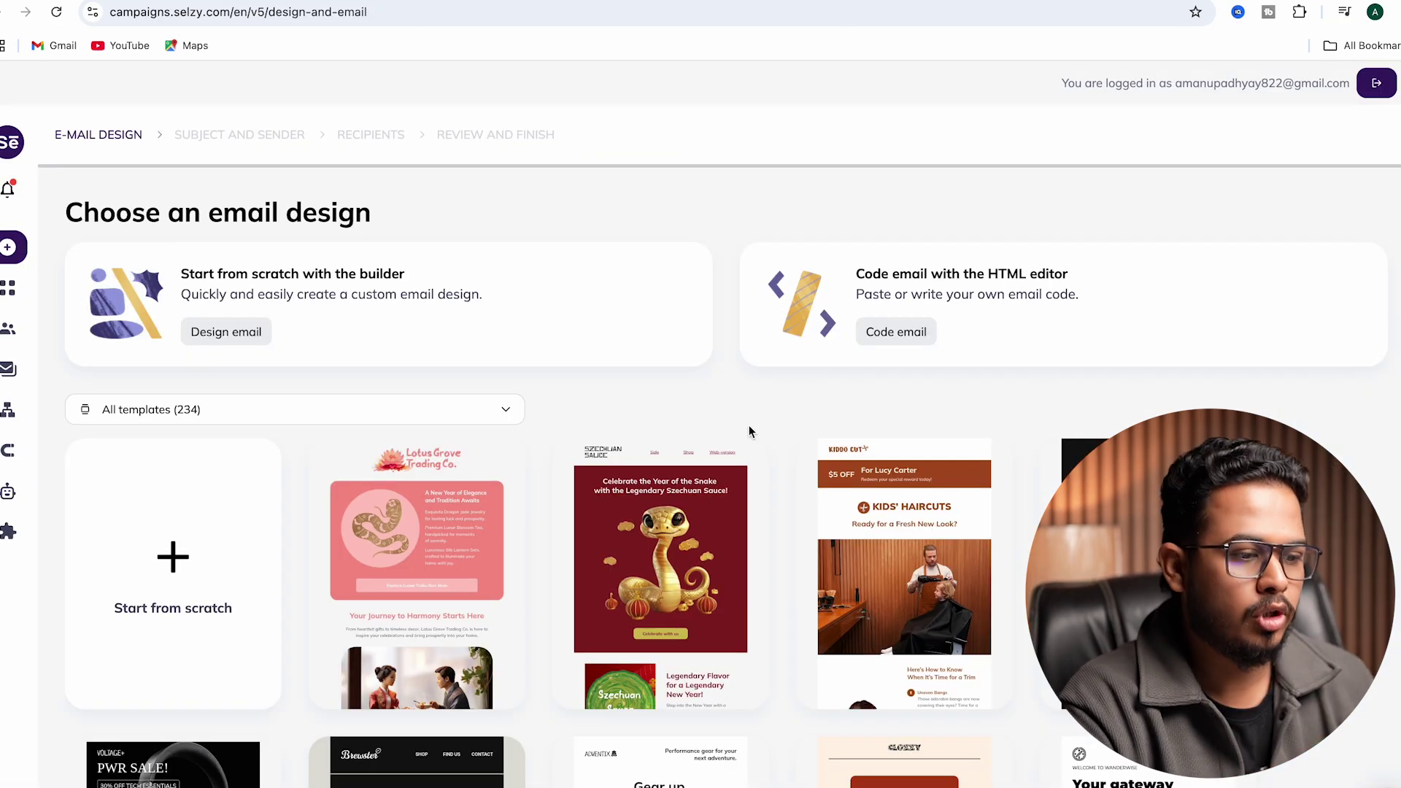
pyautogui.scroll(-1, 748, 424)
pyautogui.scroll(1, 749, 425)
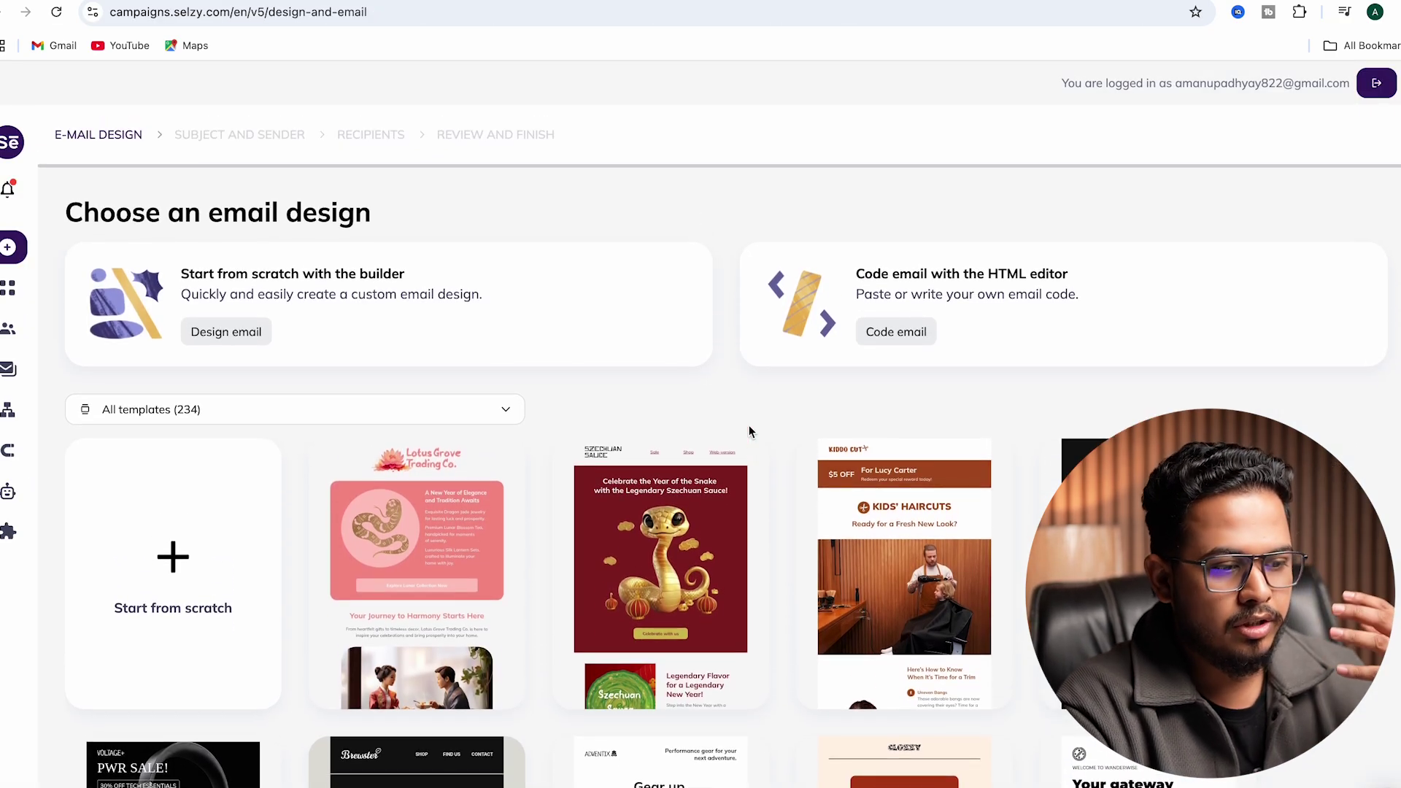
pyautogui.scroll(-1, 749, 424)
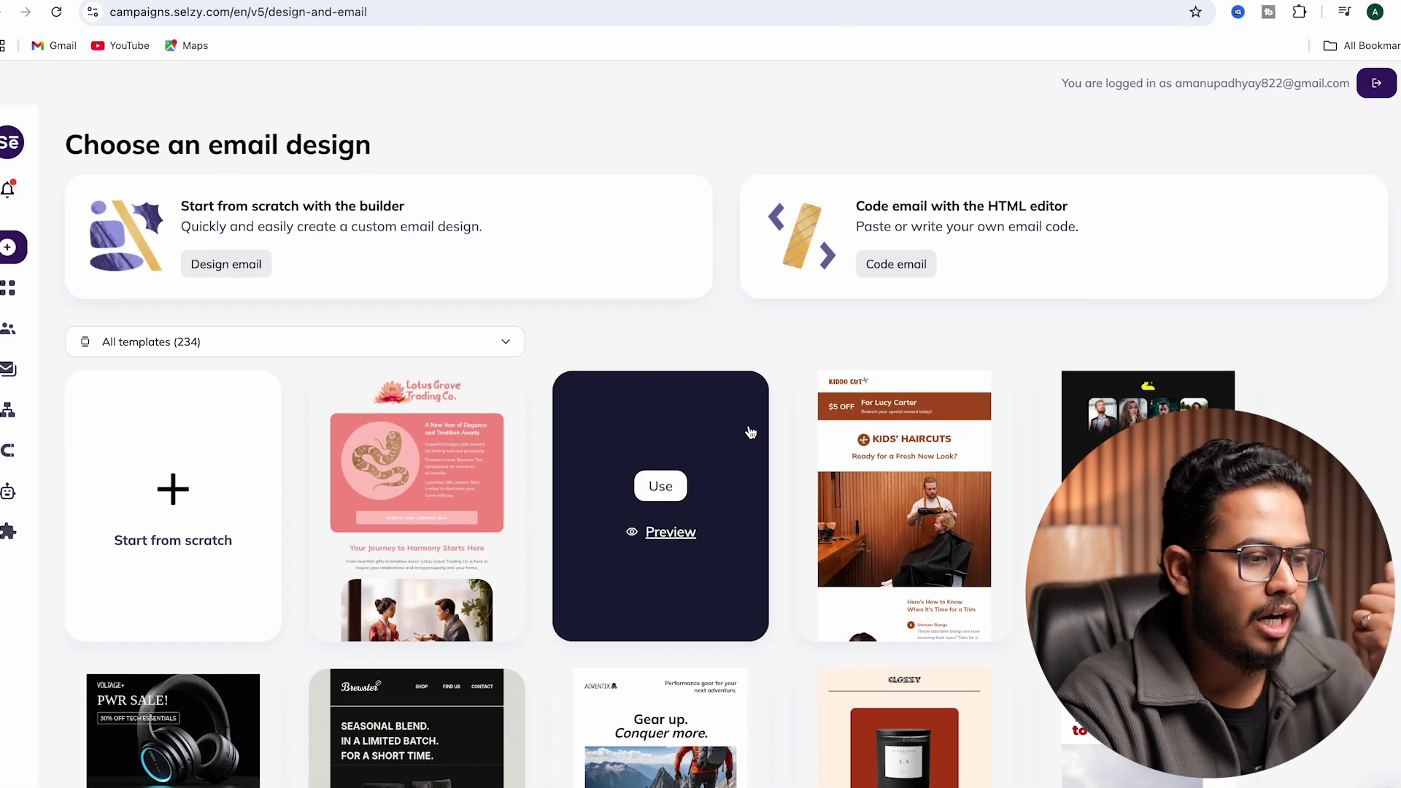
pyautogui.scroll(-1, 749, 425)
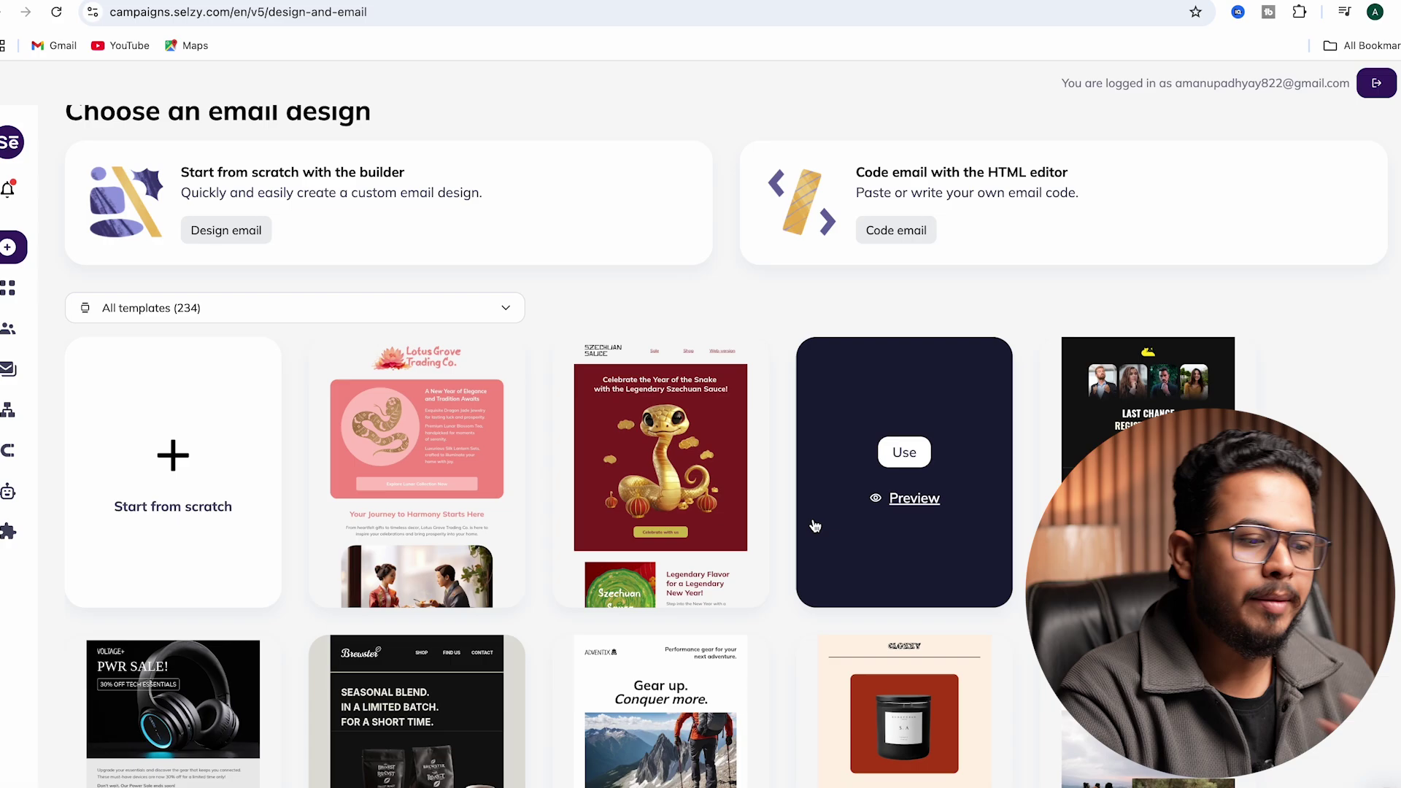
pyautogui.scroll(-1, 624, 515)
pyautogui.scroll(-2, 599, 605)
pyautogui.scroll(-1, 598, 604)
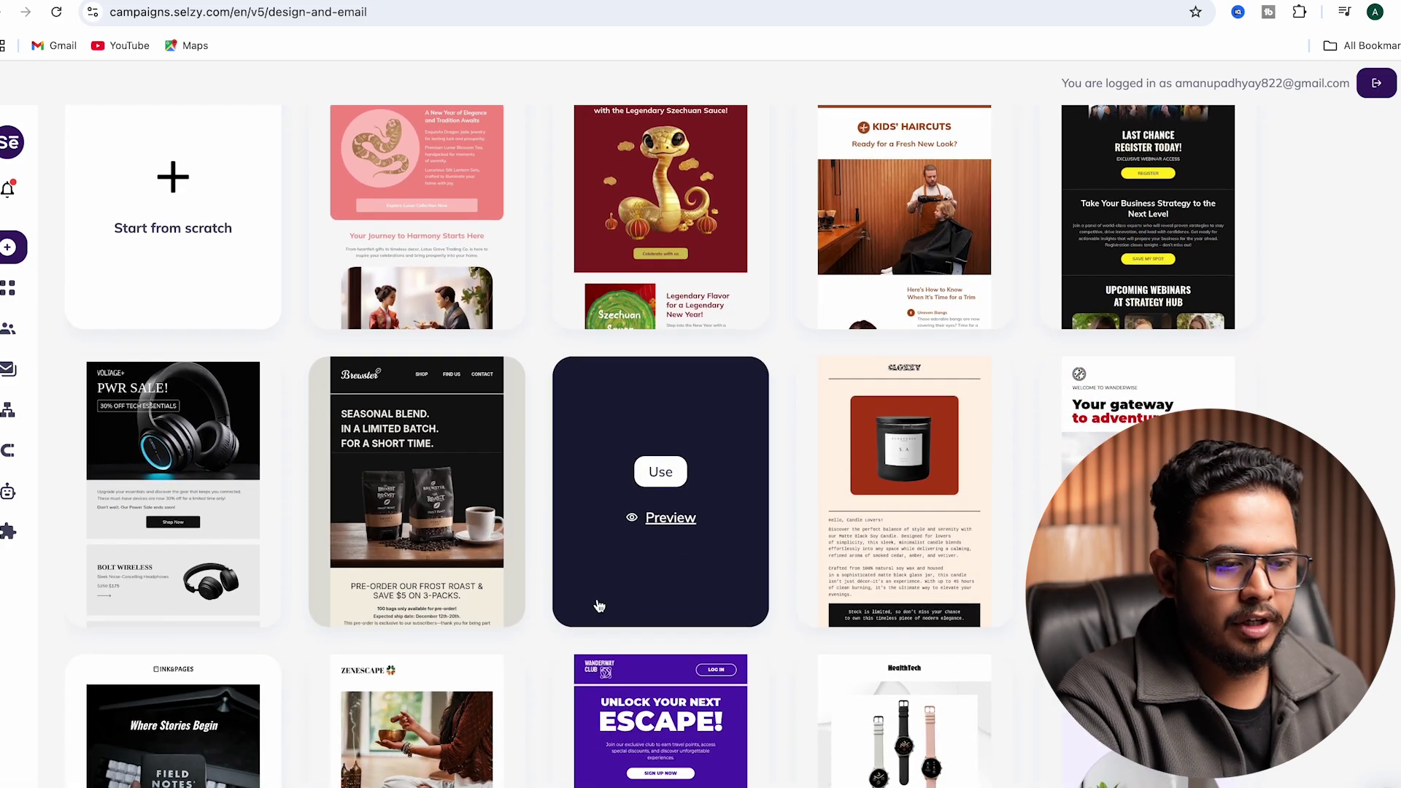
pyautogui.scroll(-1, 598, 605)
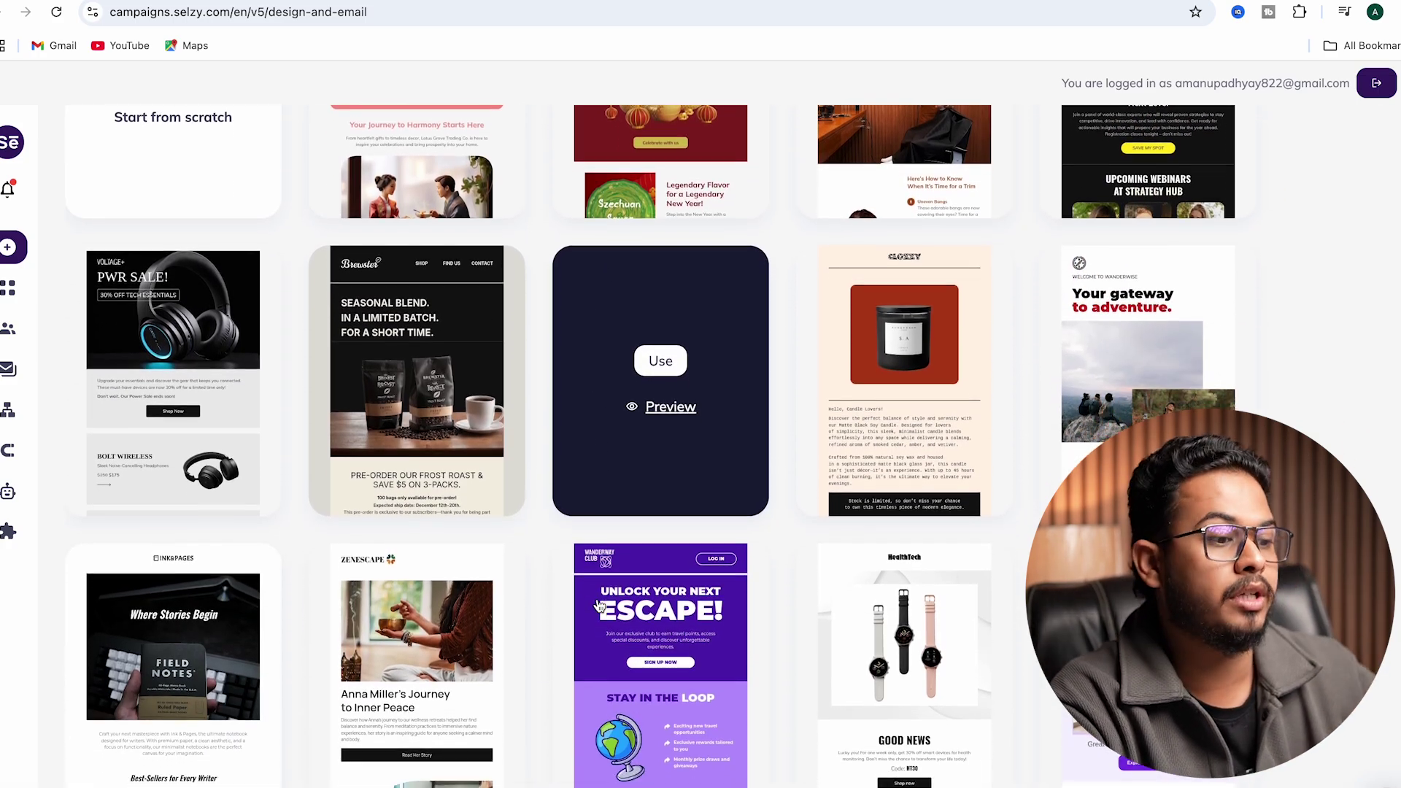
pyautogui.scroll(-1, 599, 604)
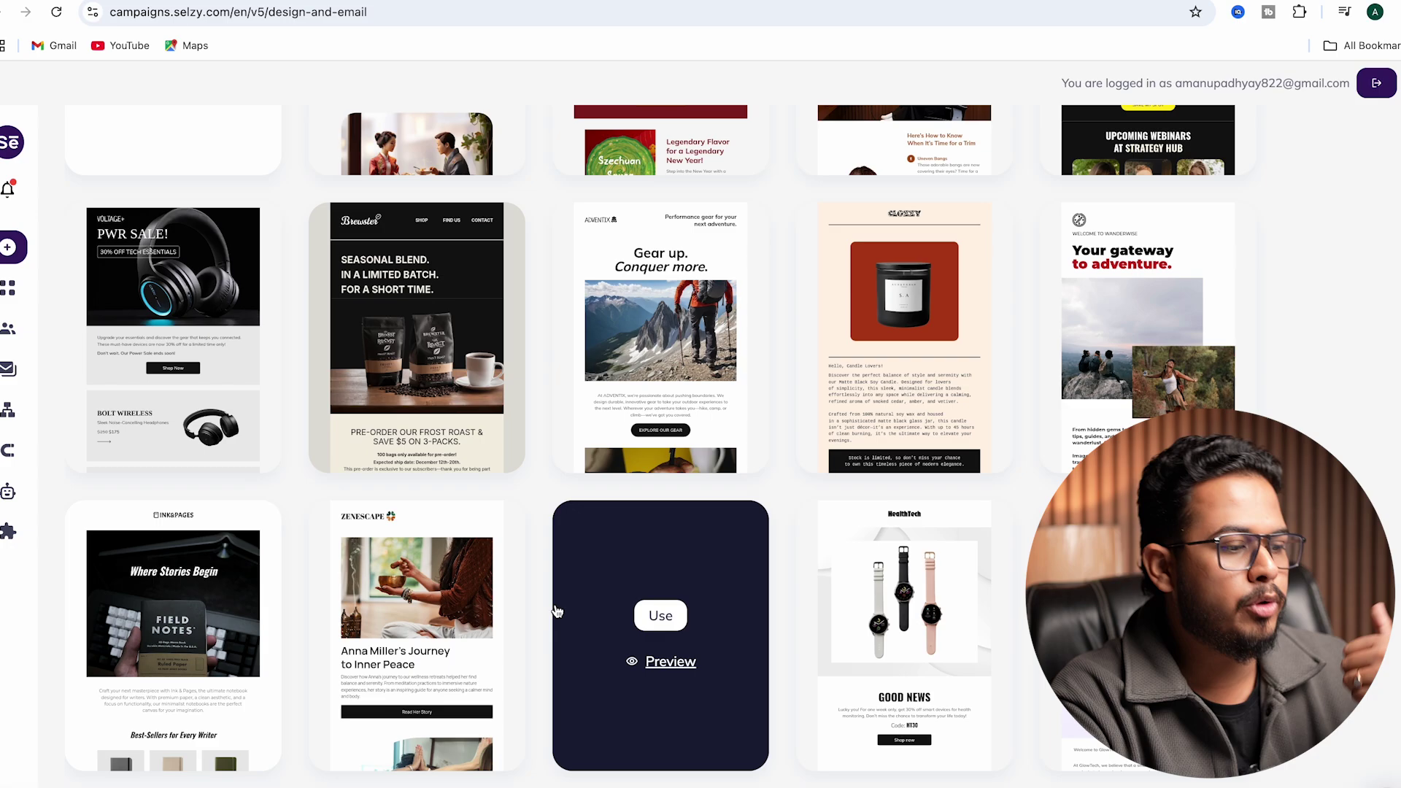
pyautogui.moveTo(417, 337)
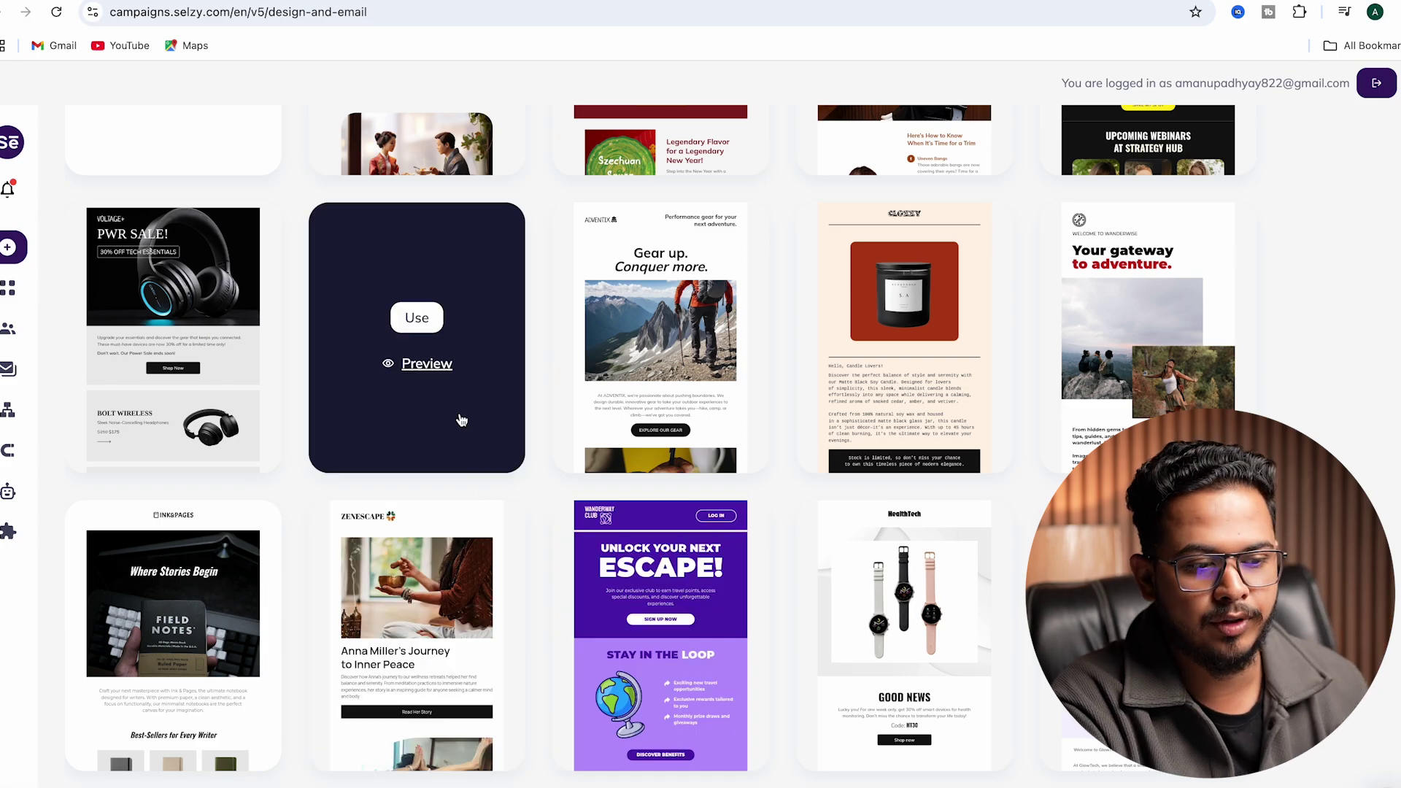
pyautogui.scroll(2, 460, 419)
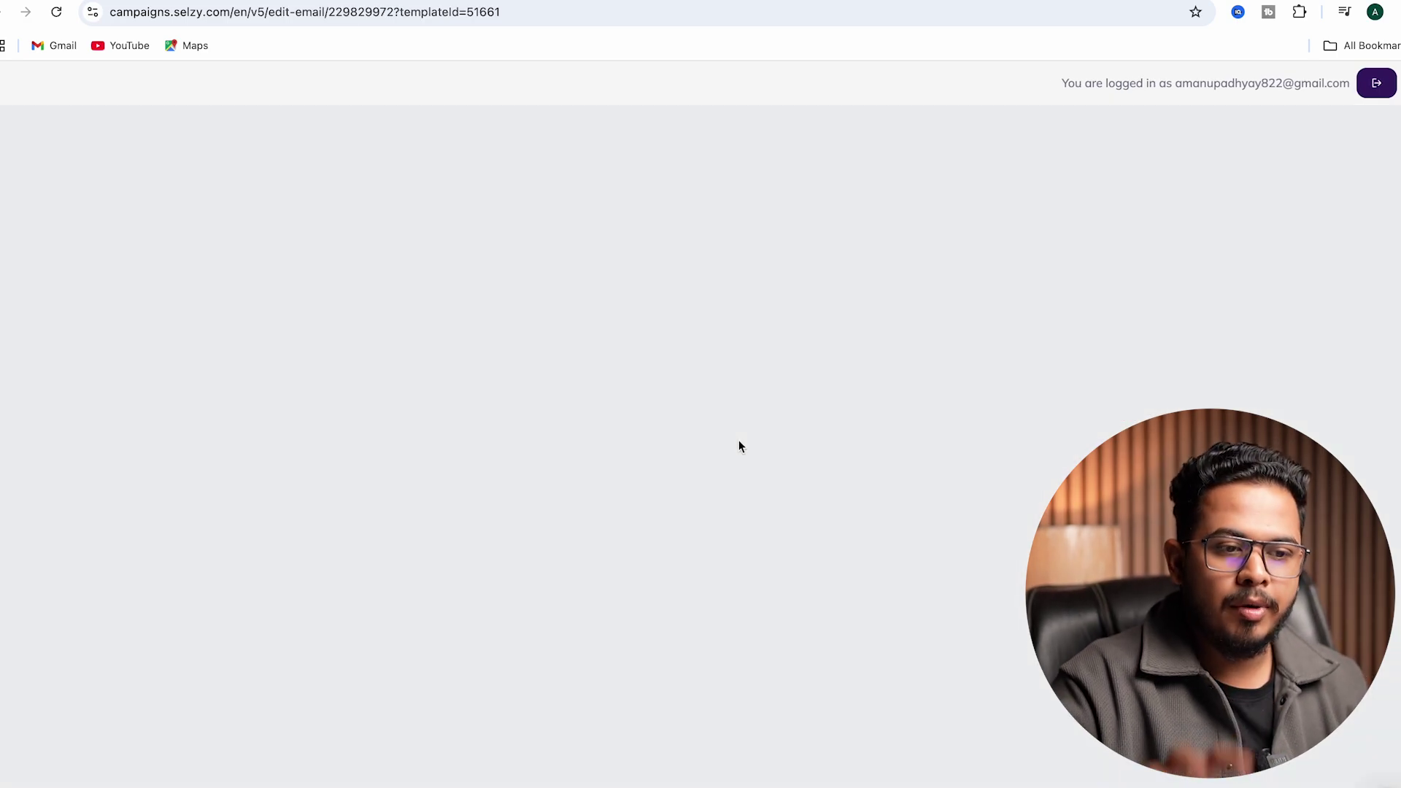
pyautogui.scroll(-5, 738, 440)
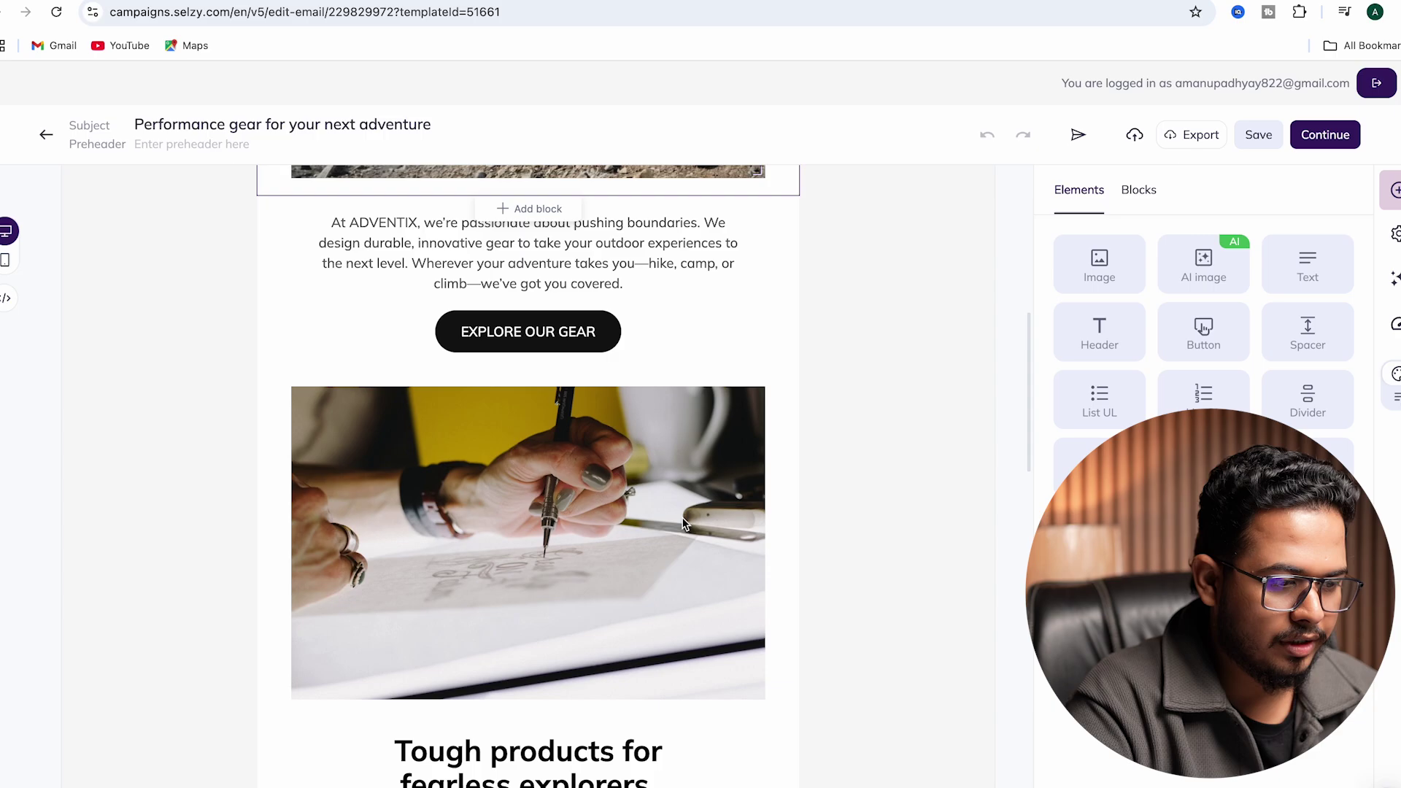
pyautogui.scroll(-5, 711, 481)
pyautogui.scroll(-4, 682, 518)
pyautogui.scroll(-4, 682, 518)
pyautogui.scroll(10, 682, 519)
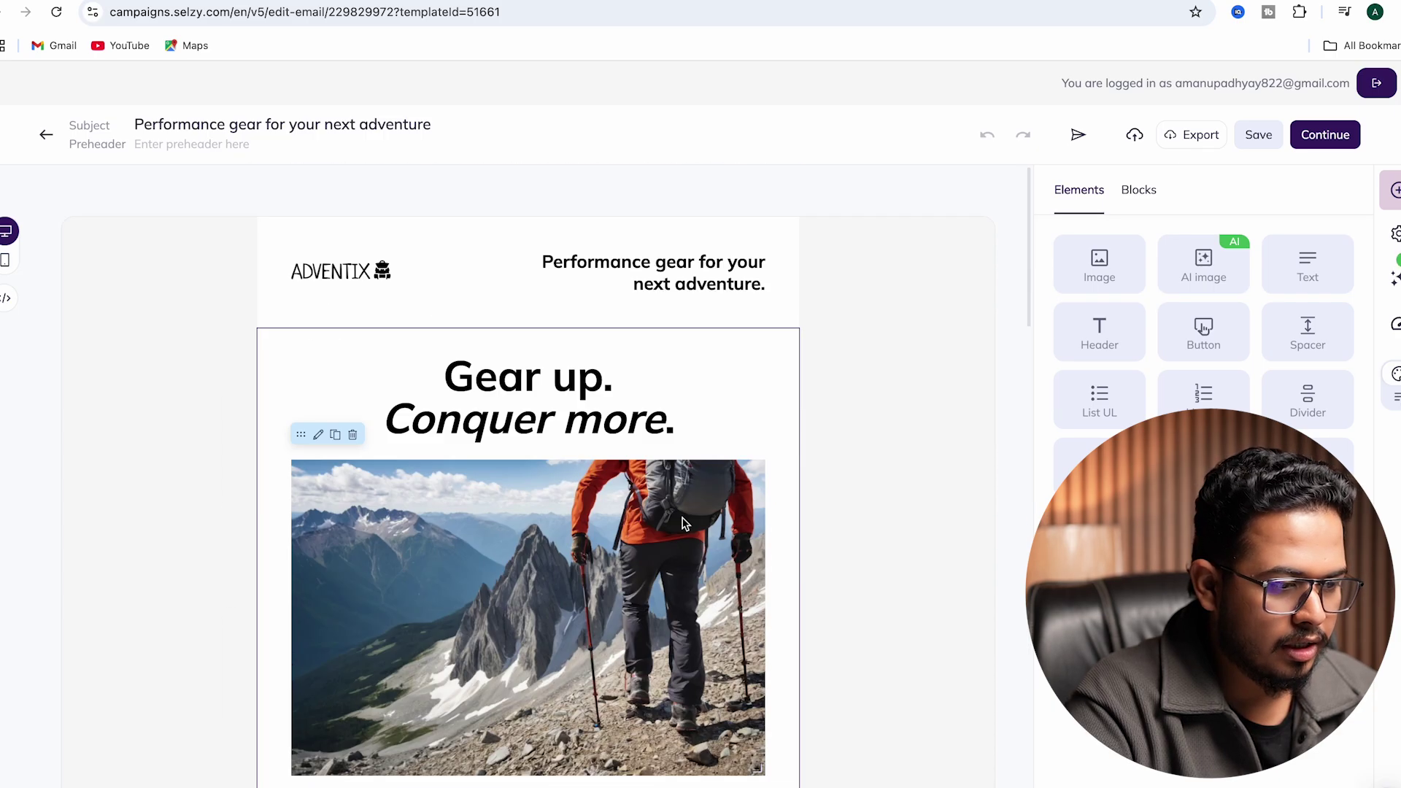
# Replace the 'Gear up. Conquer more.' heading, select the hiker photo, then return to the designs.
pyautogui.click(553, 405)
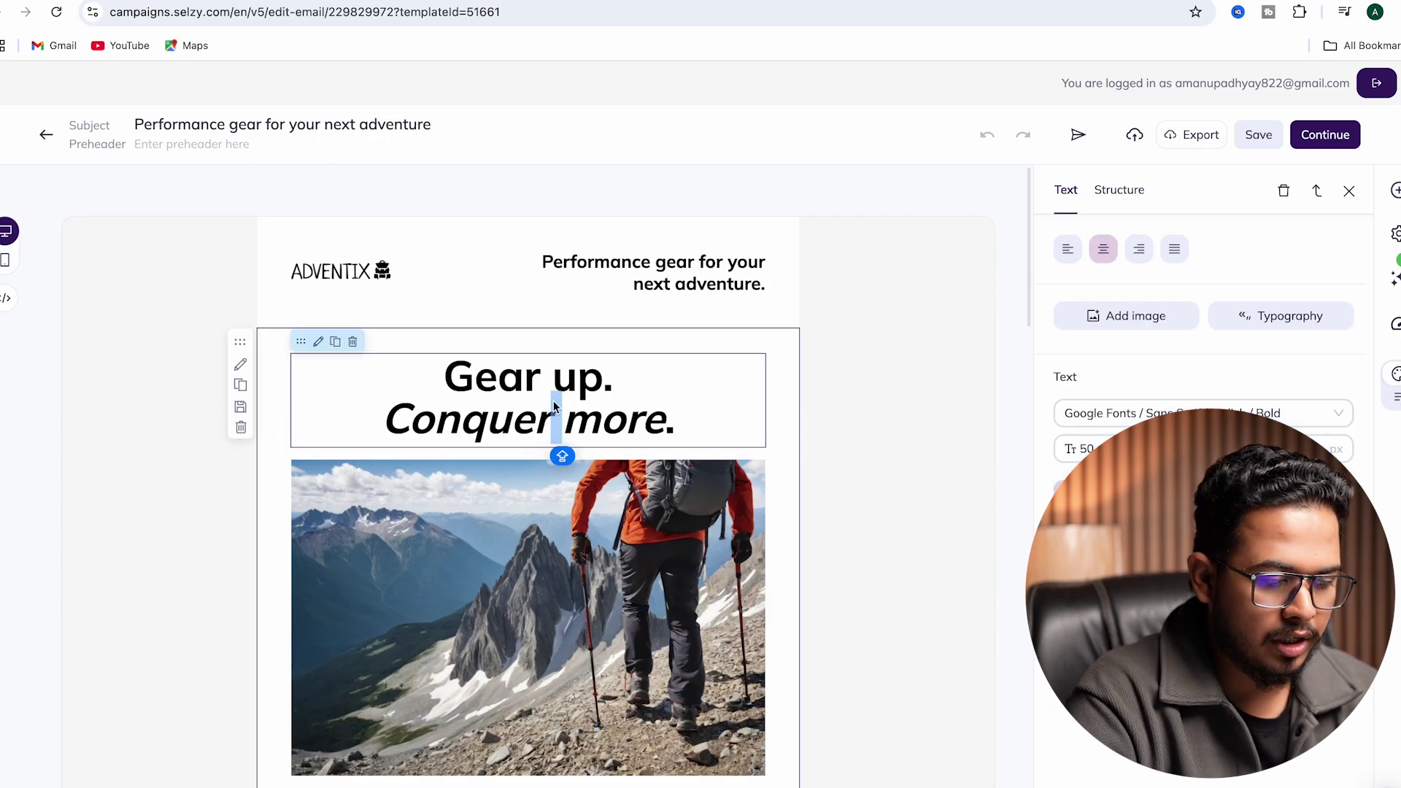
pyautogui.hotkey('ctrl', 'a')
pyautogui.write('HELLO')
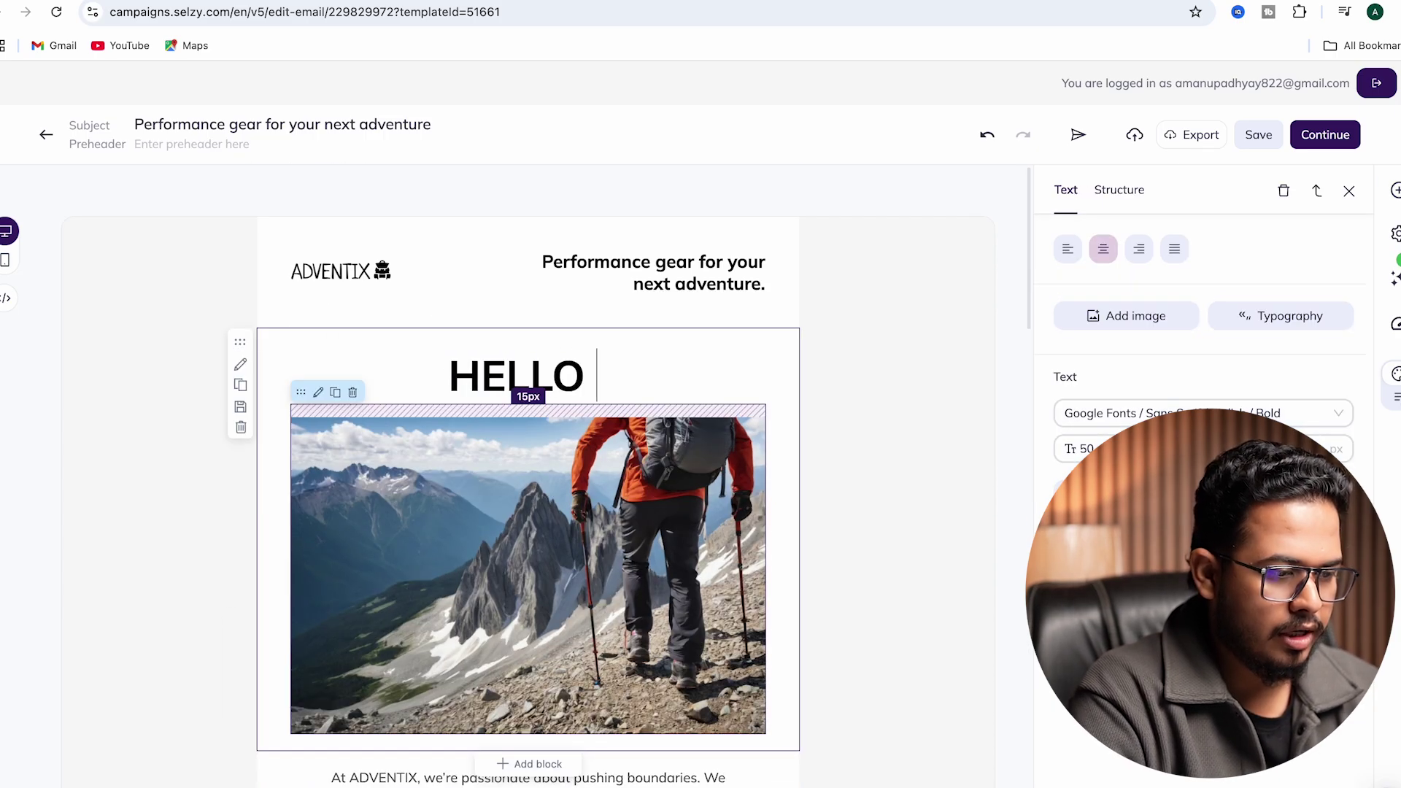
pyautogui.write(' FITNES')
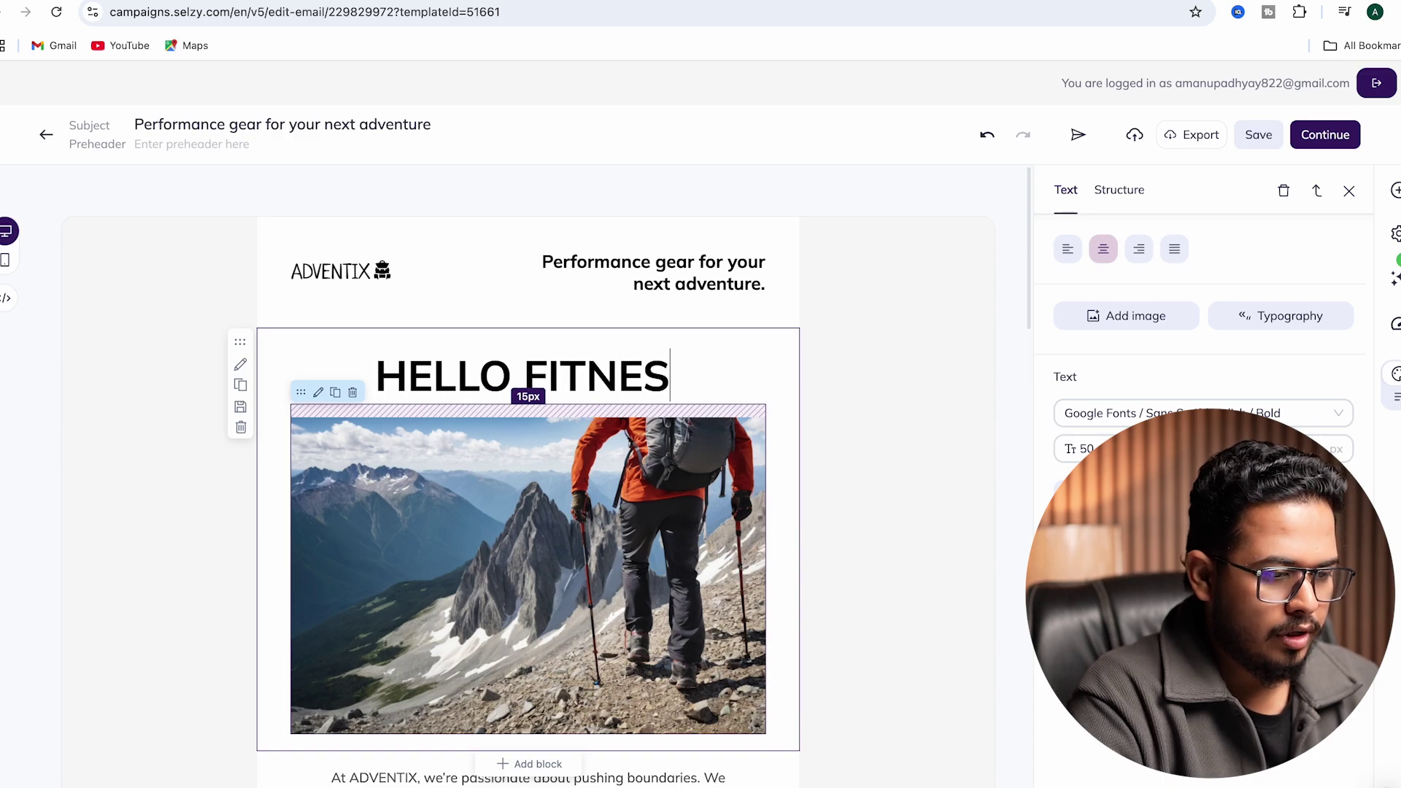
pyautogui.write('S')
pyautogui.click(910, 421)
pyautogui.click(657, 629)
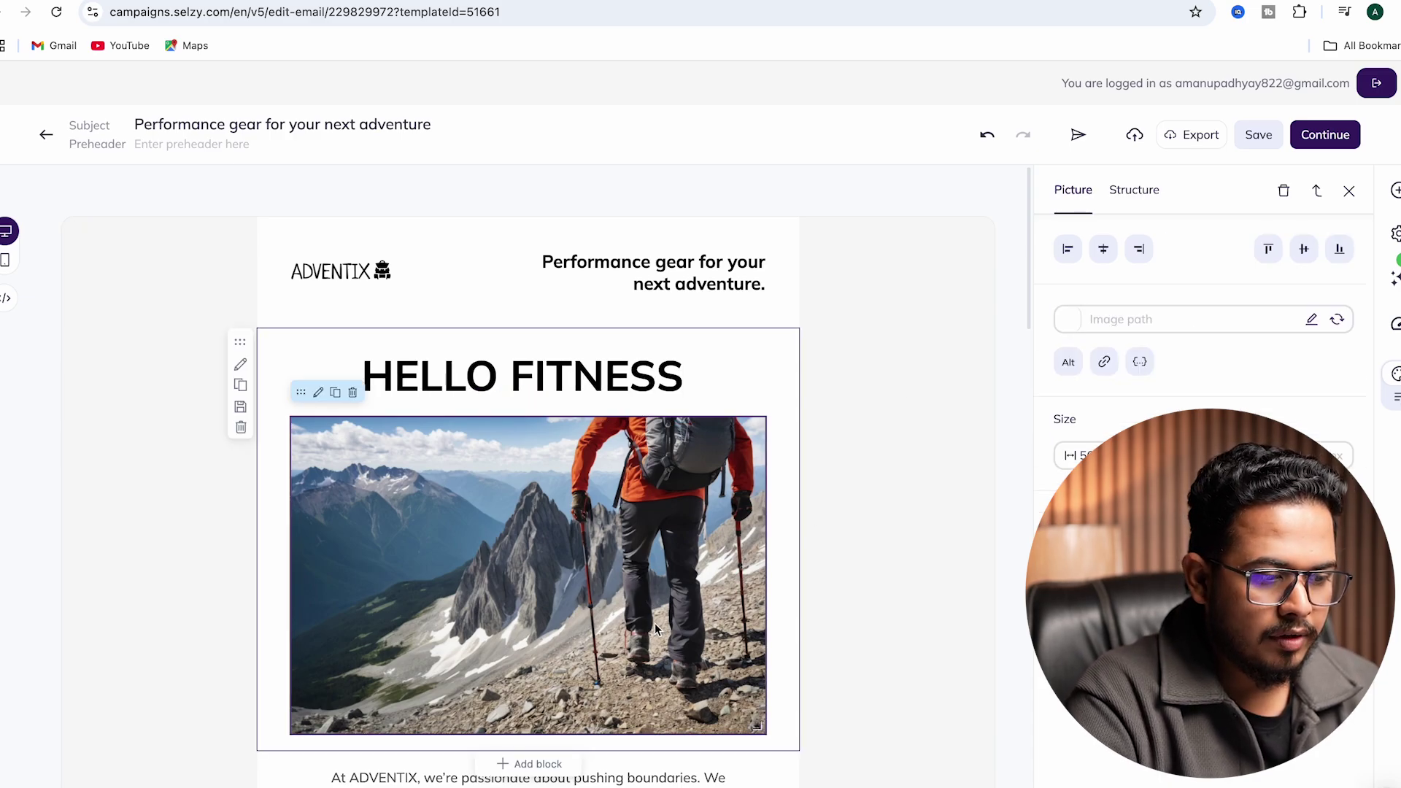
pyautogui.scroll(-2, 658, 627)
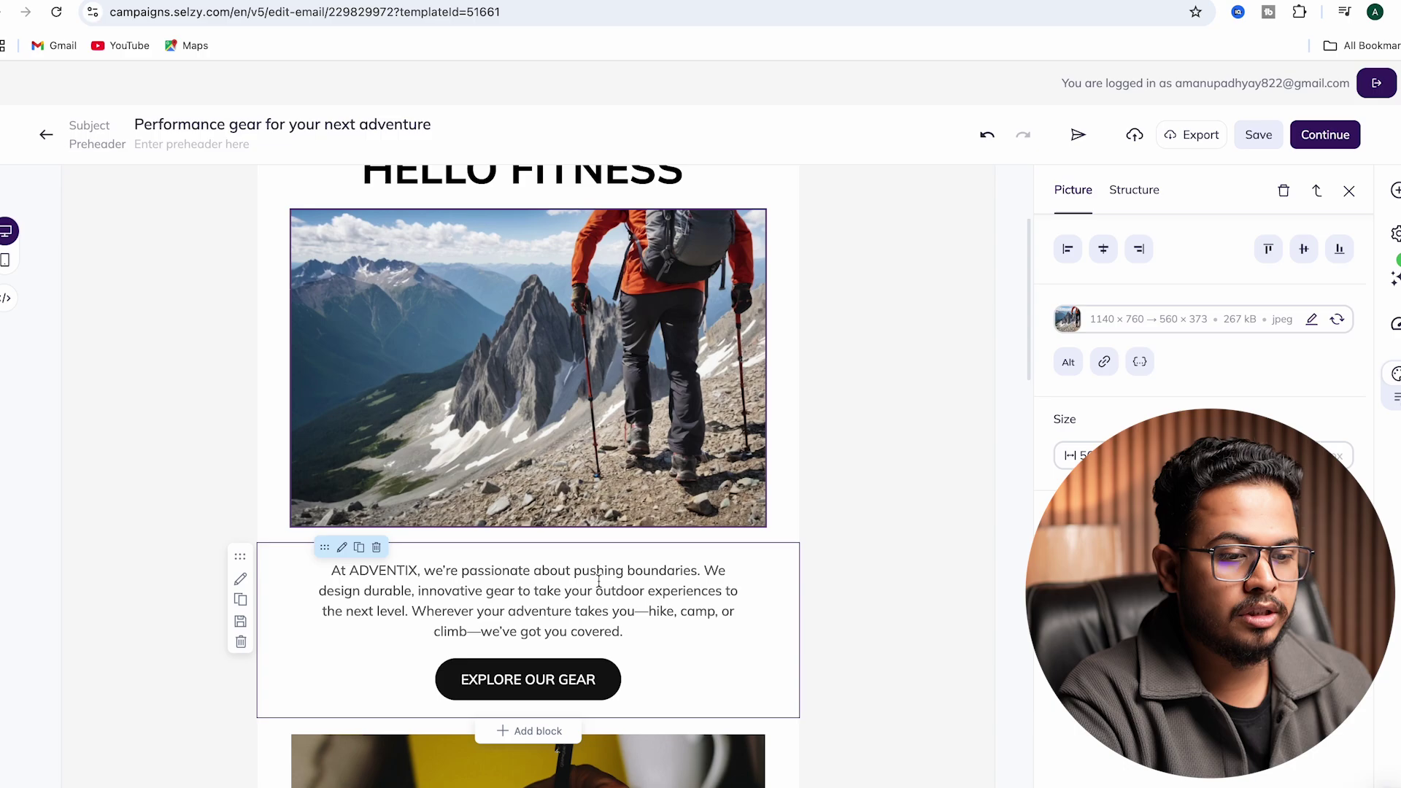
pyautogui.scroll(-2, 598, 581)
pyautogui.scroll(-2, 643, 629)
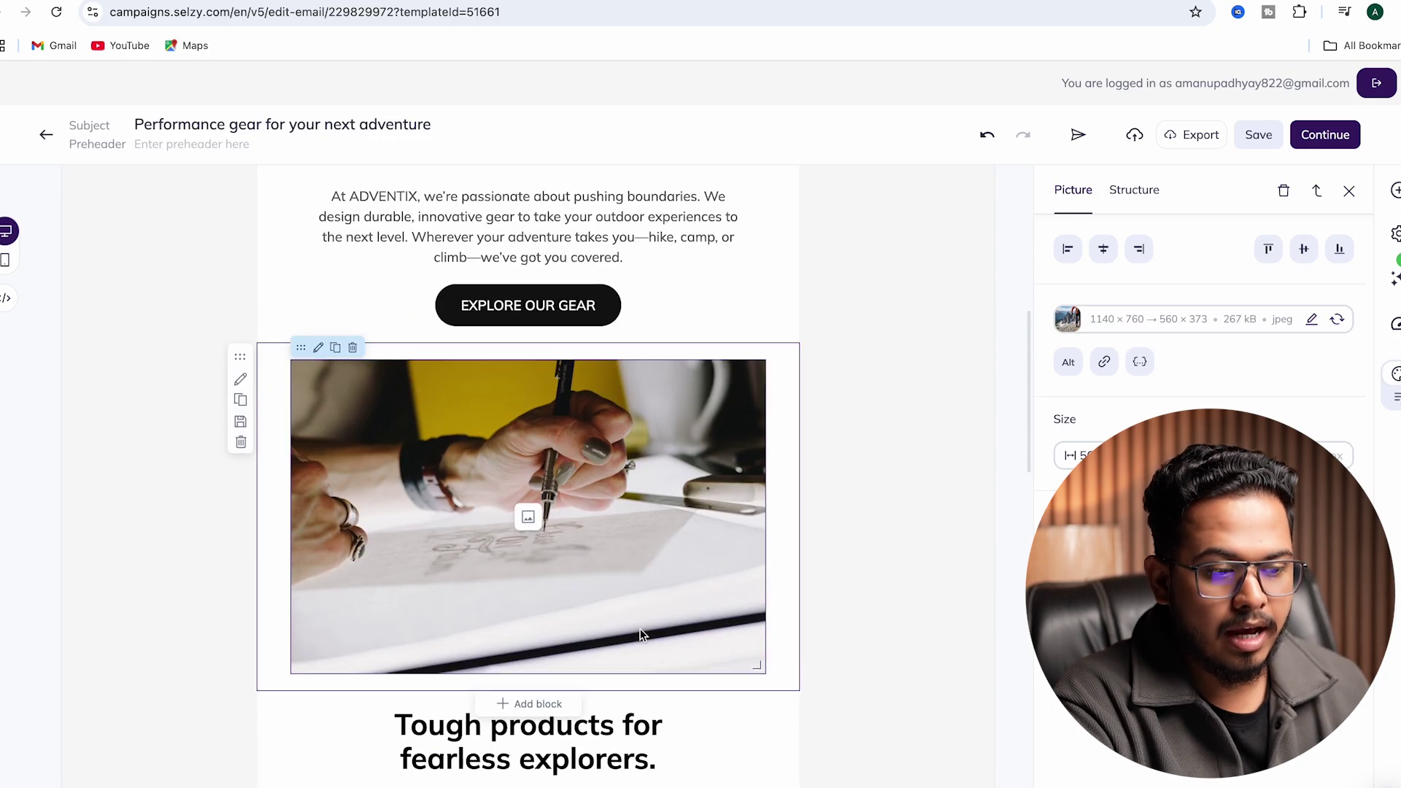
pyautogui.scroll(-3, 643, 634)
pyautogui.scroll(-8, 643, 633)
pyautogui.scroll(15, 642, 633)
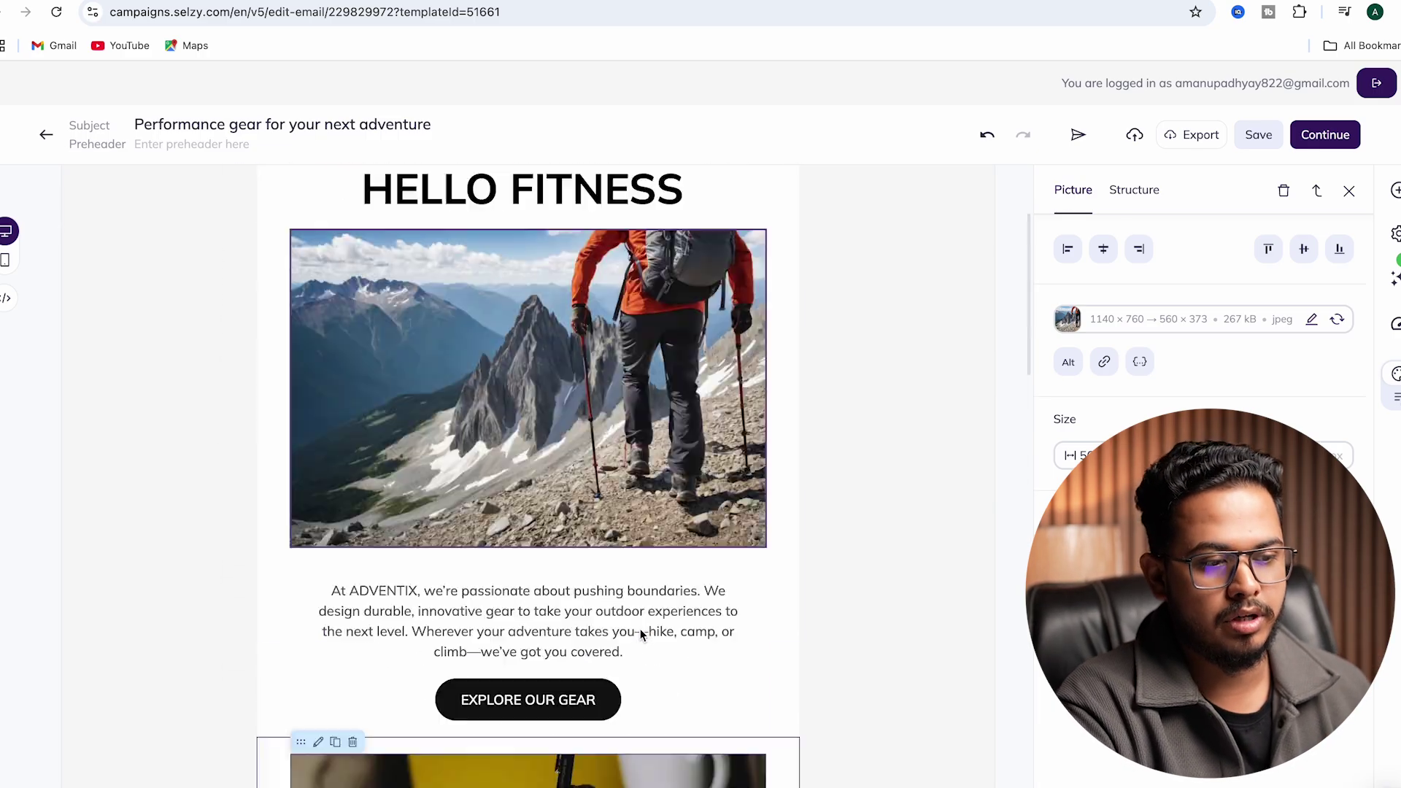
pyautogui.scroll(2, 642, 634)
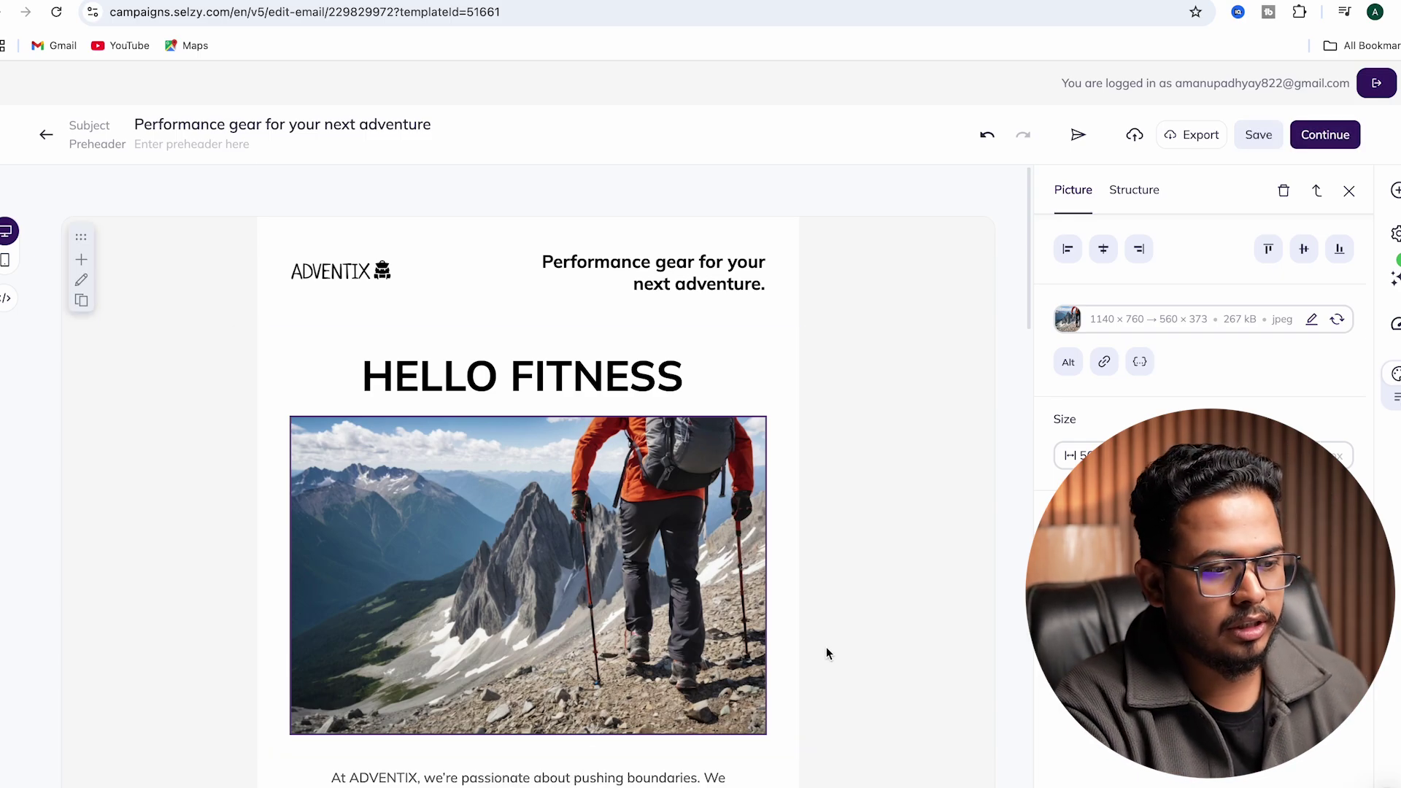
pyautogui.scroll(-8, 824, 559)
pyautogui.scroll(-8, 823, 560)
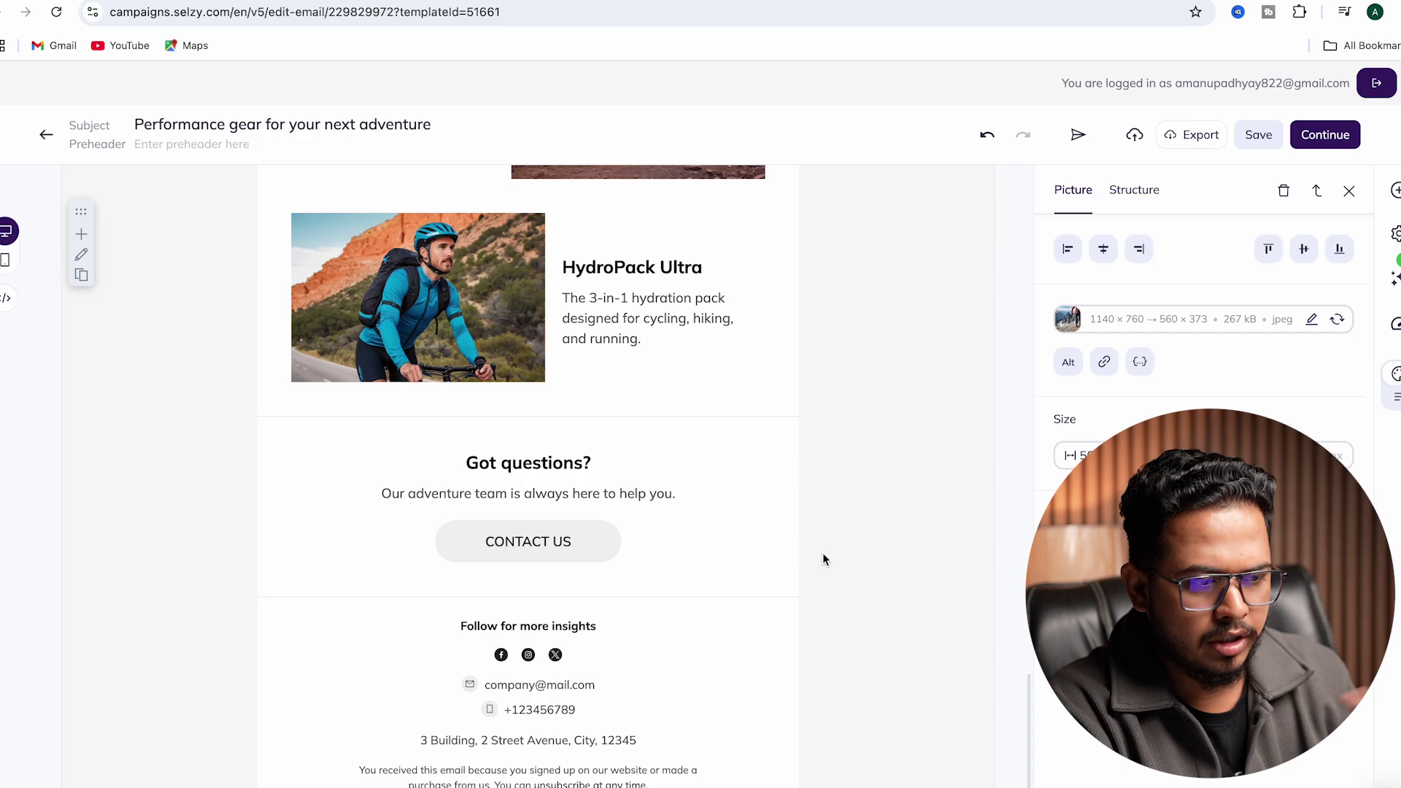
pyautogui.scroll(10, 825, 560)
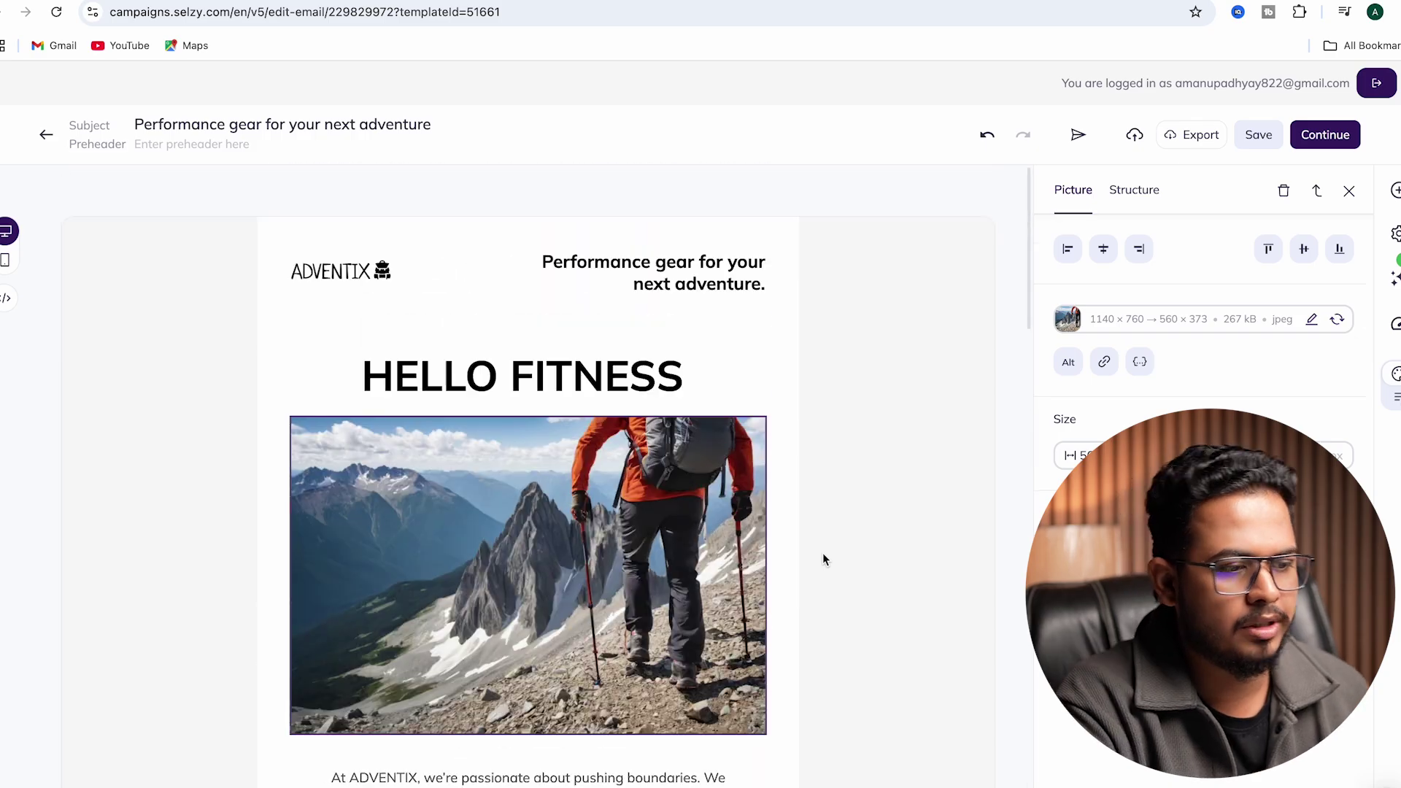
pyautogui.click(45, 135)
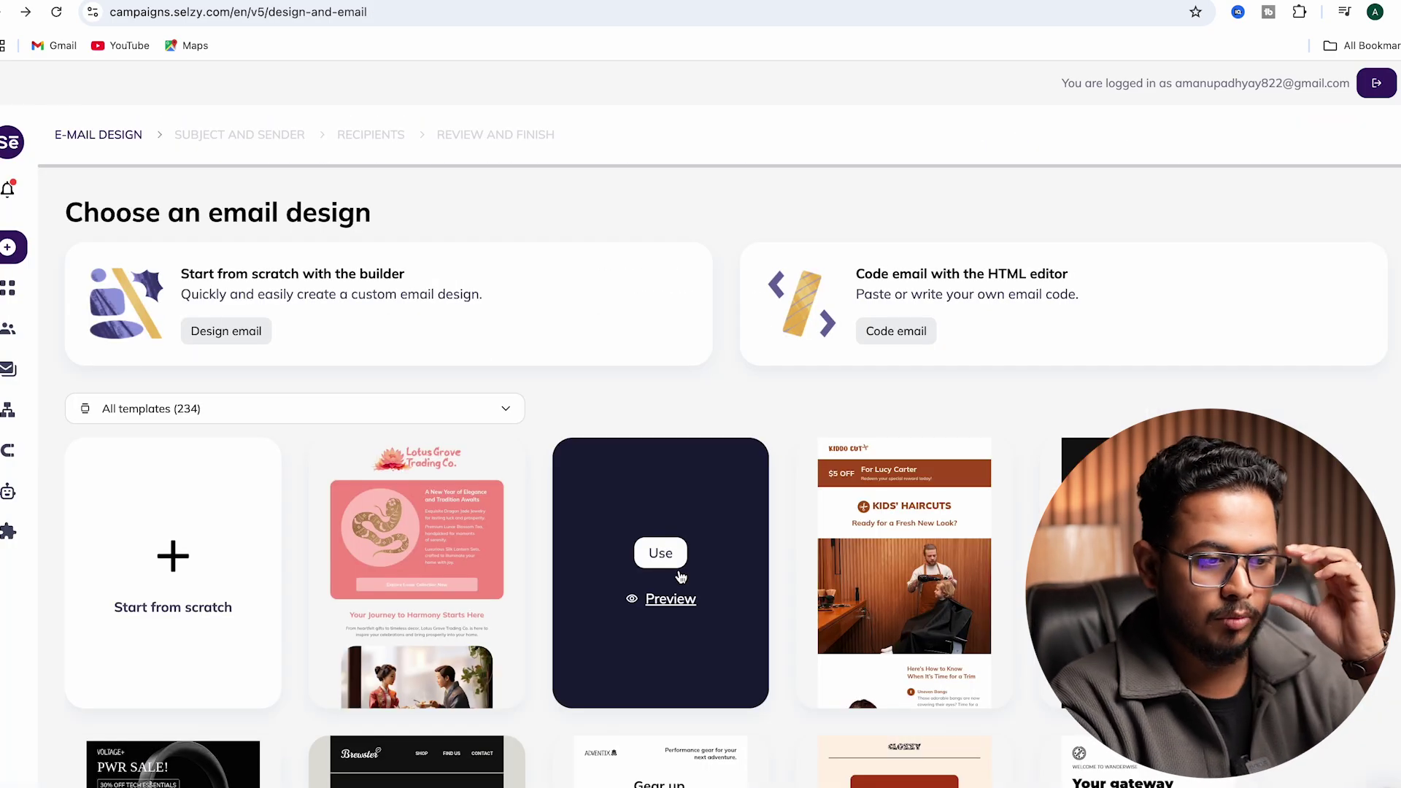
# Start a blank email and have the AI assistant draft 'Unlock Your Earning Potential'.
pyautogui.click(130, 690)
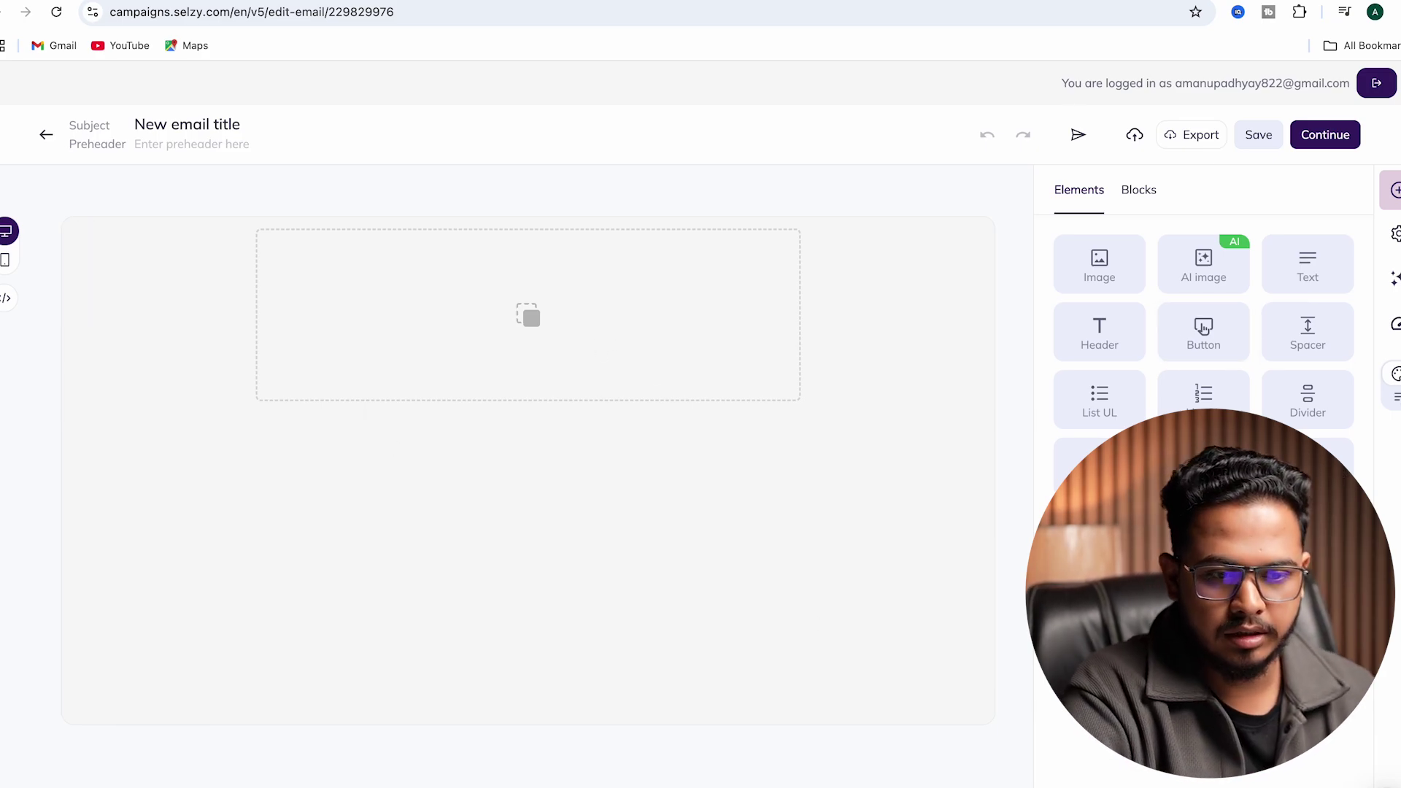
pyautogui.click(1395, 277)
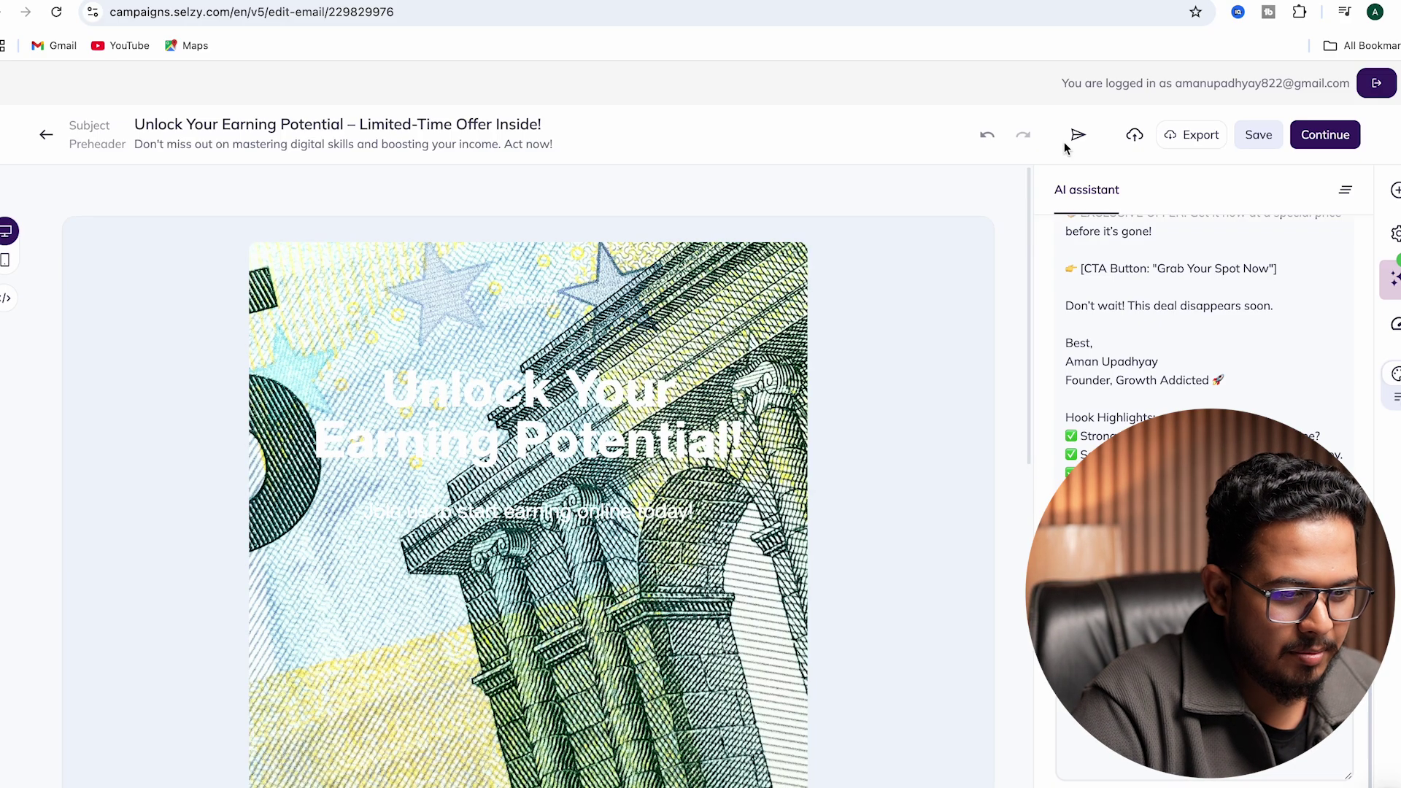
pyautogui.scroll(-5, 682, 497)
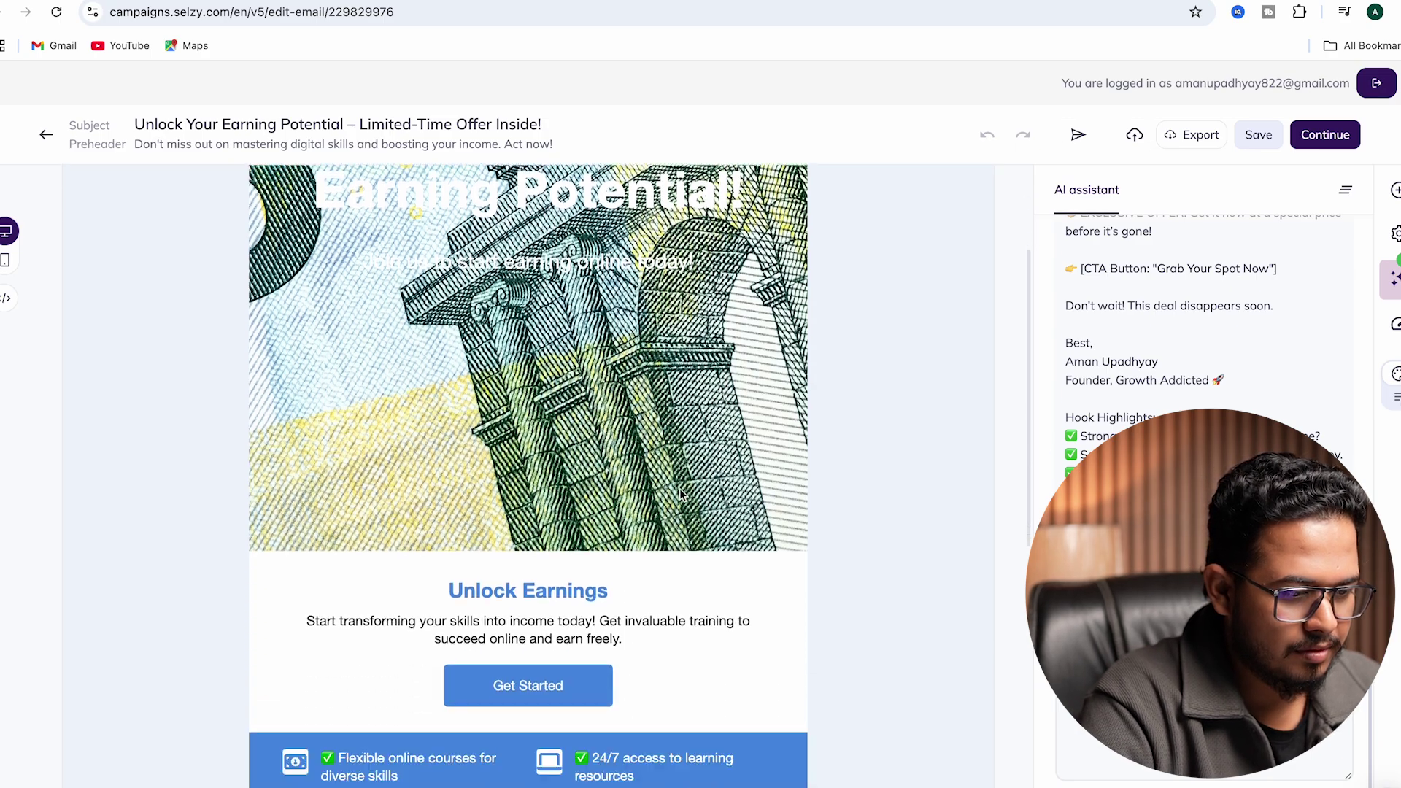
pyautogui.scroll(5, 682, 497)
pyautogui.scroll(5, 1204, 317)
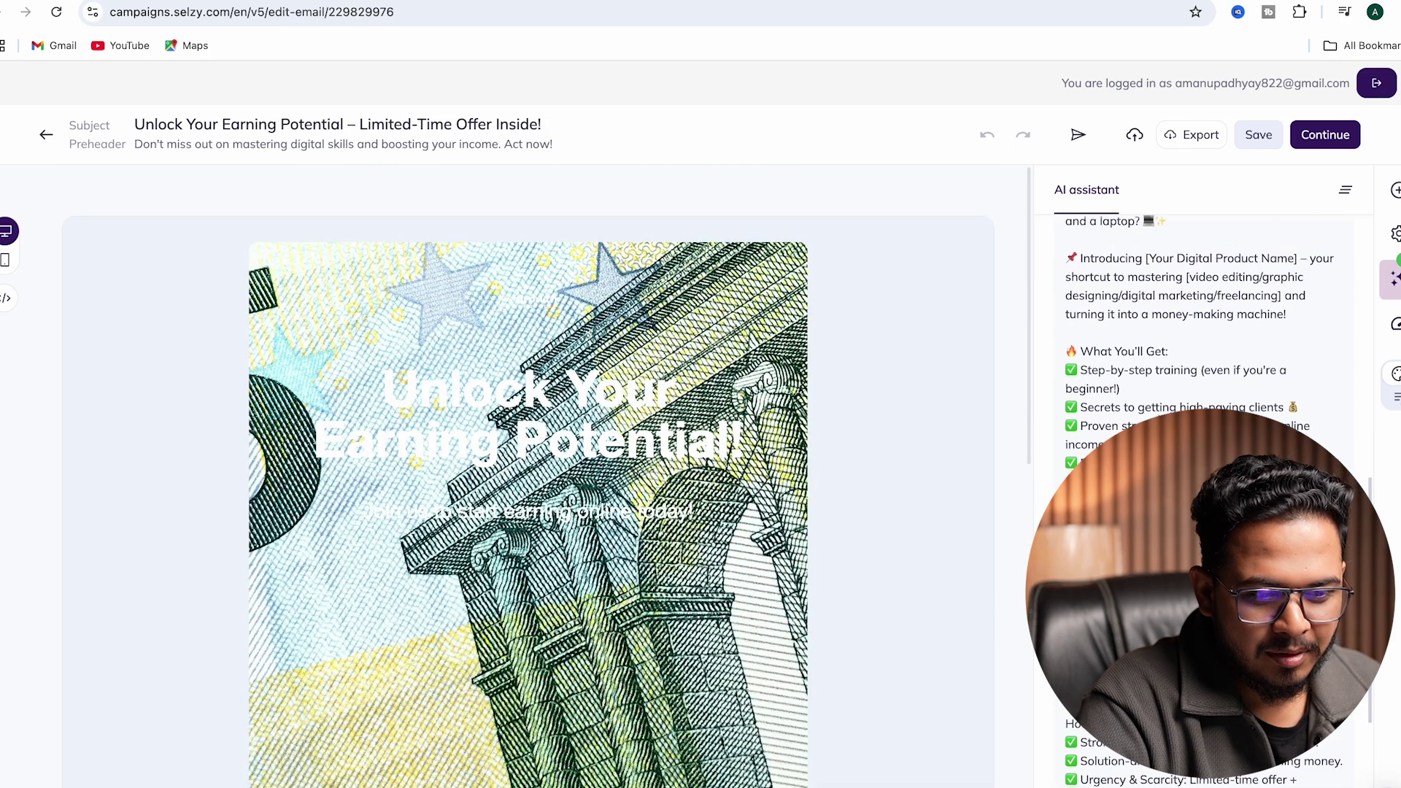
pyautogui.scroll(-5, 1204, 318)
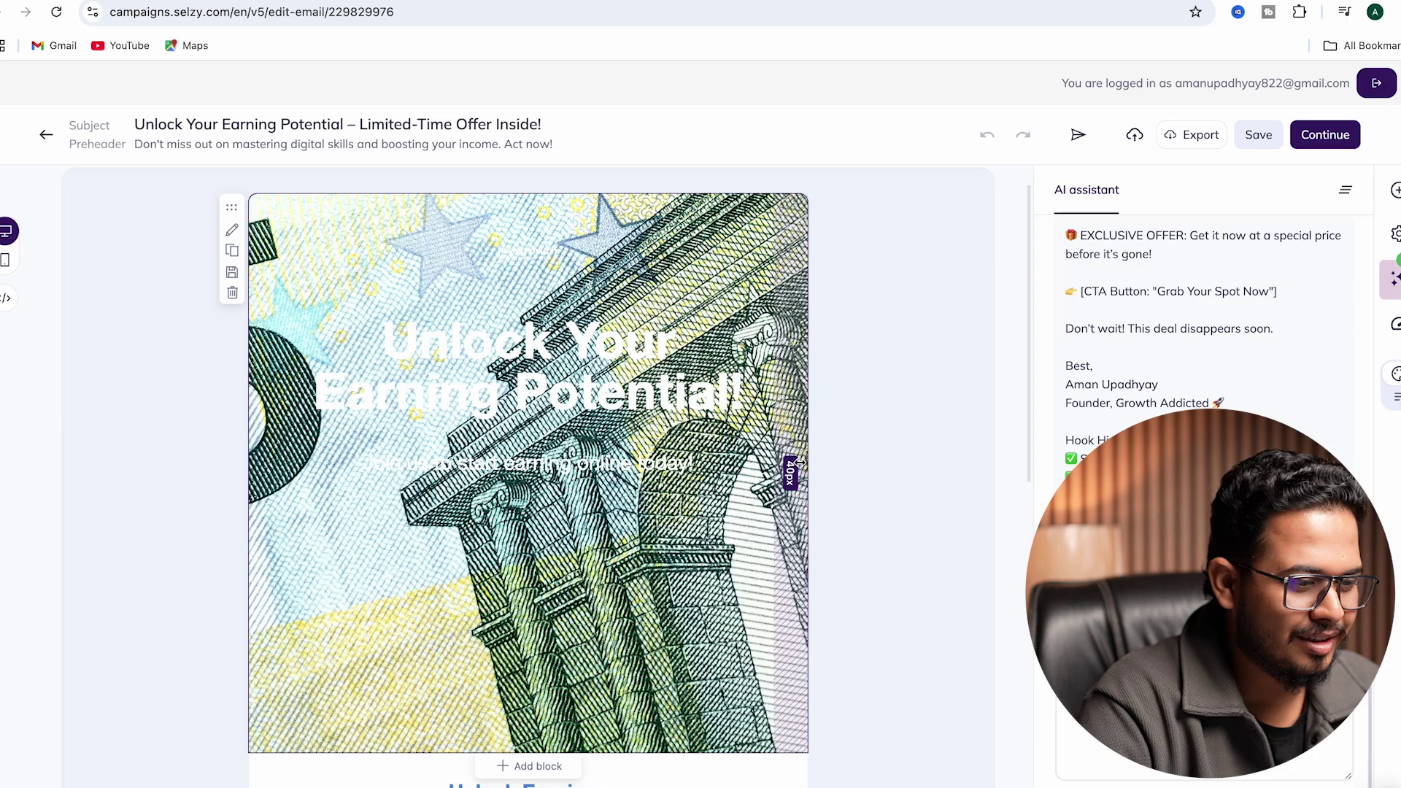
pyautogui.scroll(-4, 811, 471)
pyautogui.scroll(-4, 811, 471)
pyautogui.scroll(-2, 805, 466)
pyautogui.scroll(8, 799, 463)
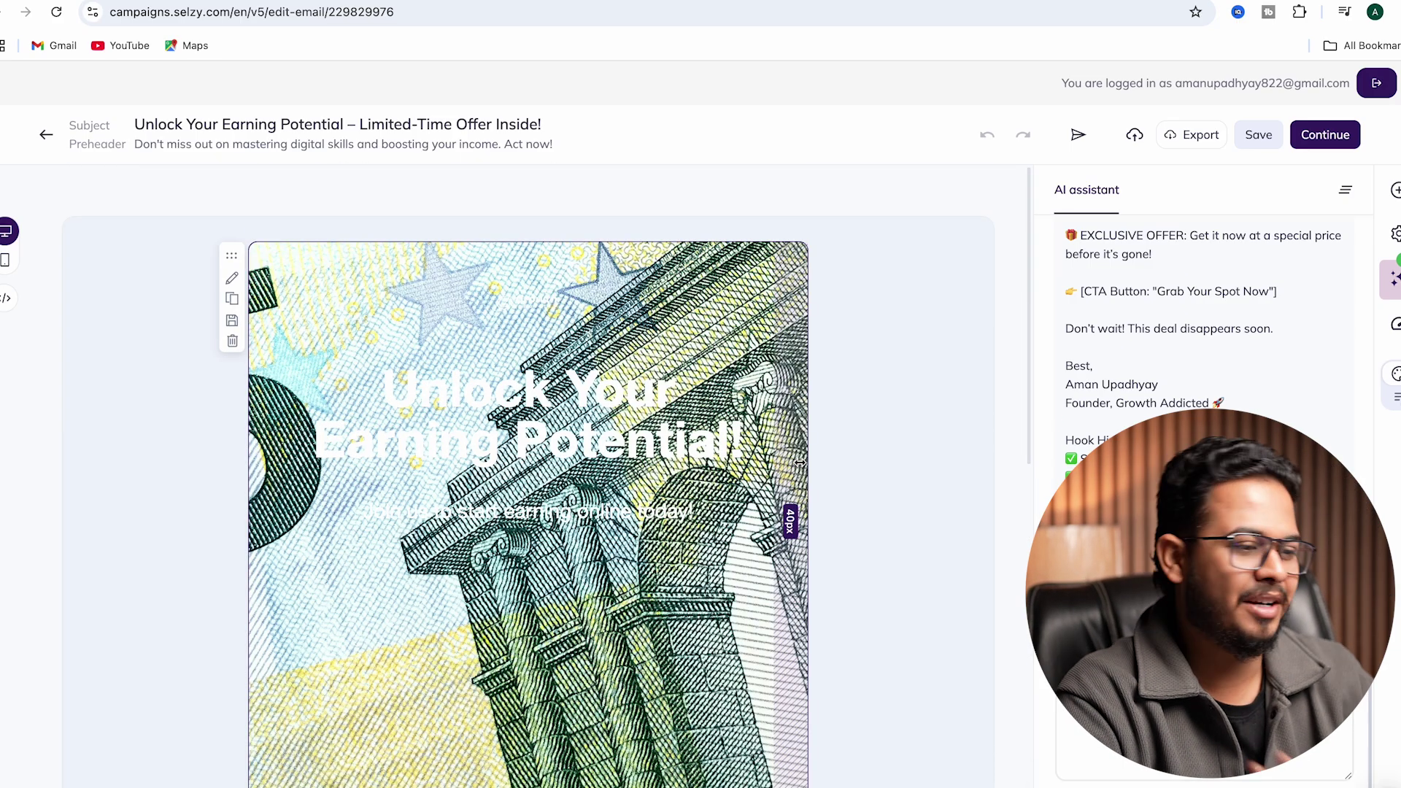
pyautogui.scroll(-5, 800, 463)
pyautogui.scroll(-4, 800, 463)
pyautogui.scroll(8, 799, 463)
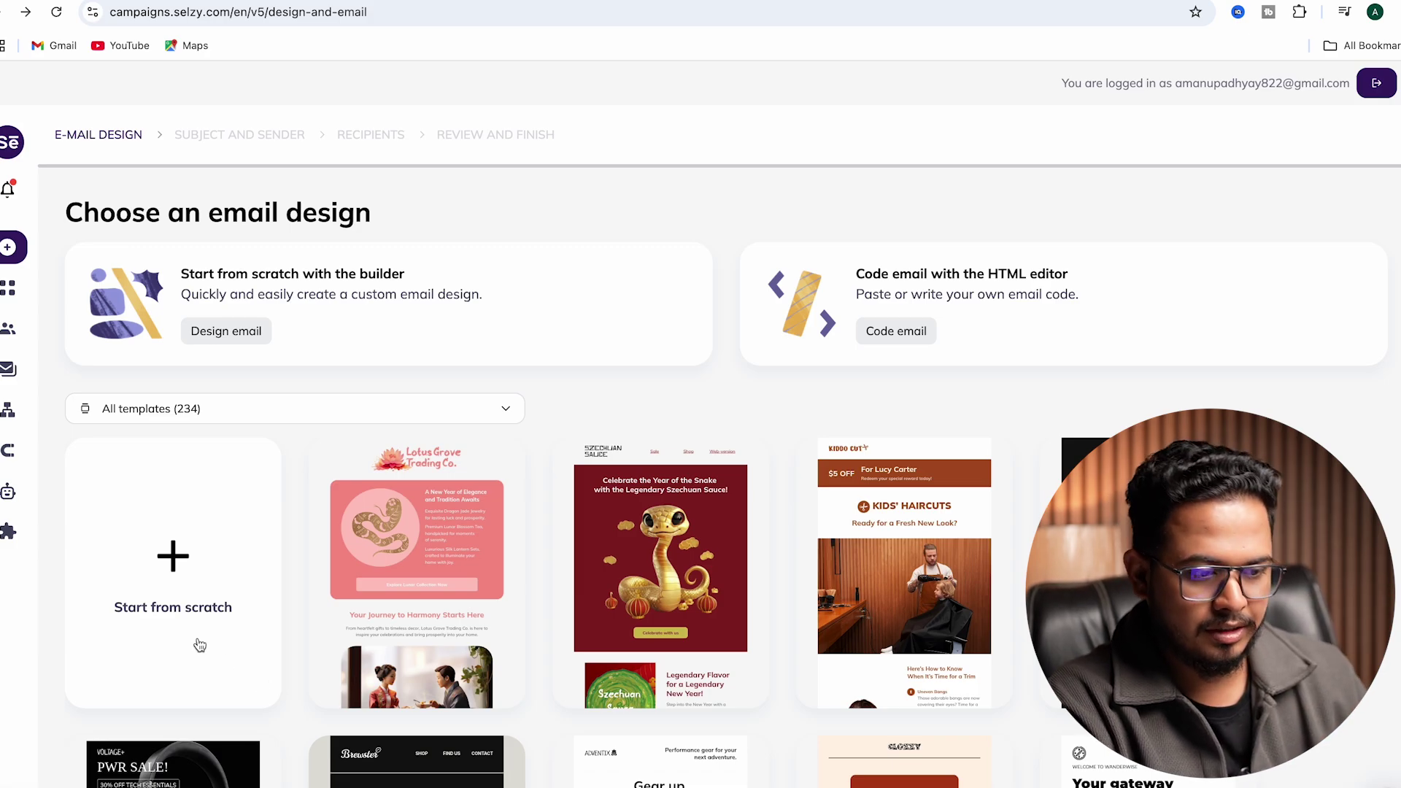
pyautogui.scroll(-3, 1273, 259)
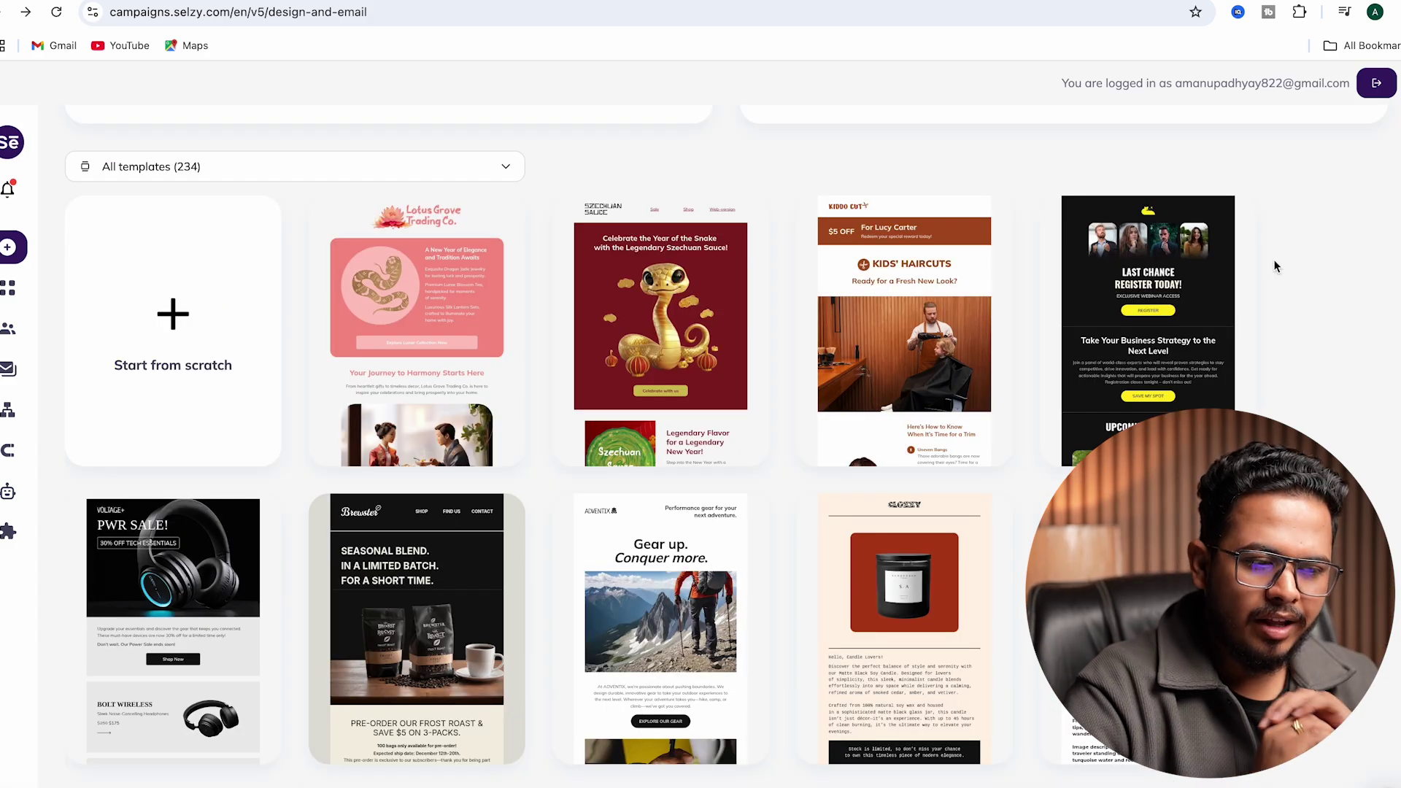
pyautogui.scroll(-5, 1274, 260)
pyautogui.scroll(-5, 1274, 260)
pyautogui.scroll(-3, 1274, 259)
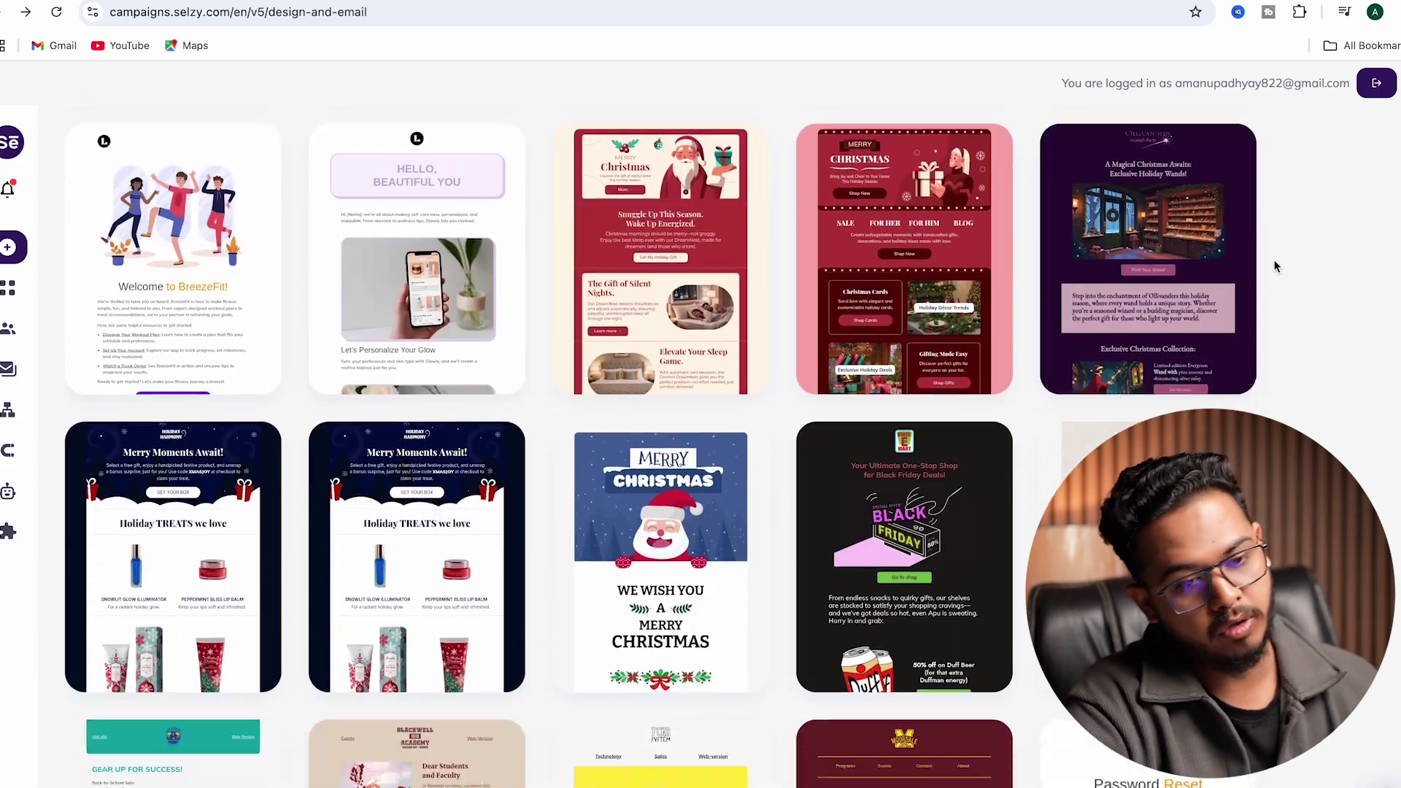
pyautogui.scroll(-4, 1273, 259)
pyautogui.scroll(-3, 1273, 259)
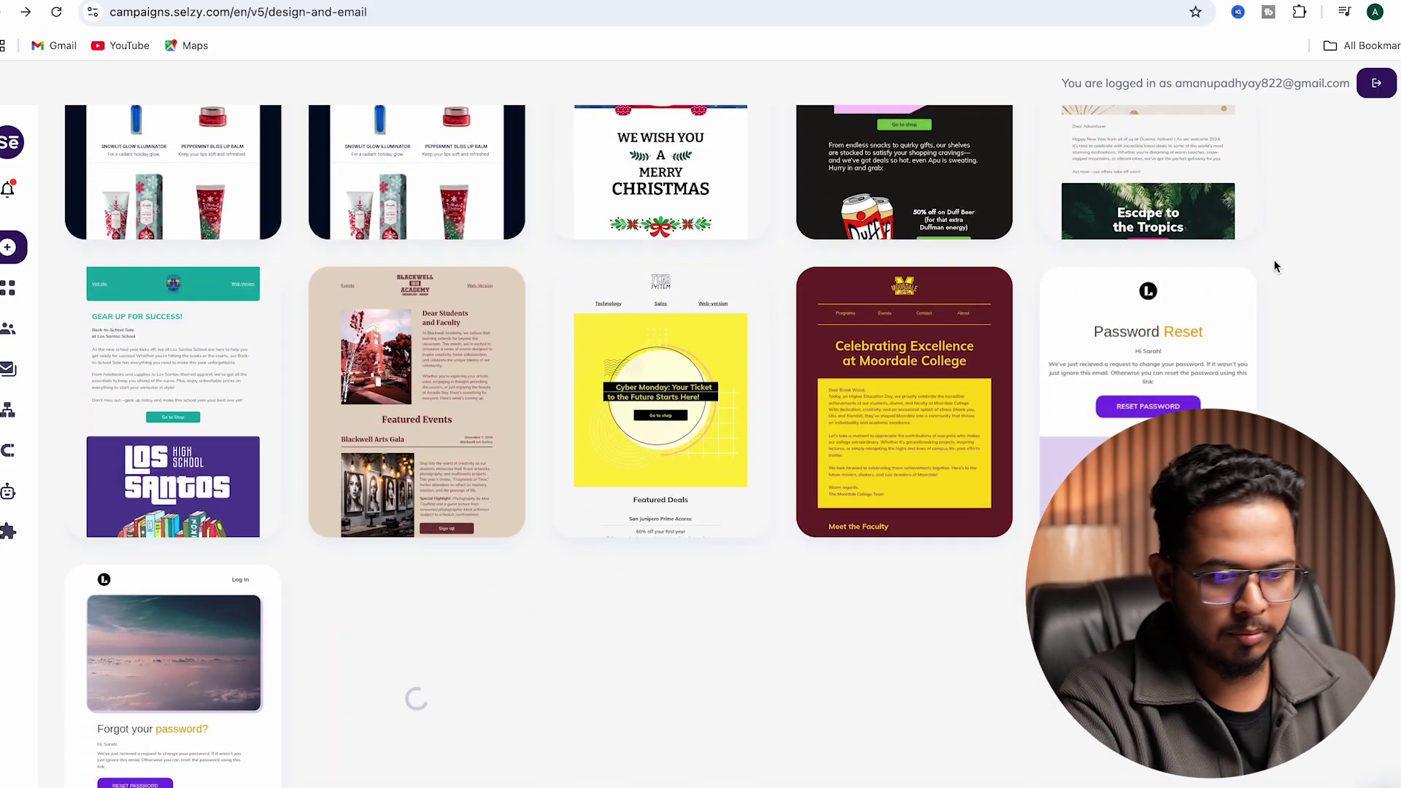
pyautogui.scroll(1, 1272, 259)
pyautogui.scroll(4, 1274, 259)
pyautogui.scroll(1, 1274, 260)
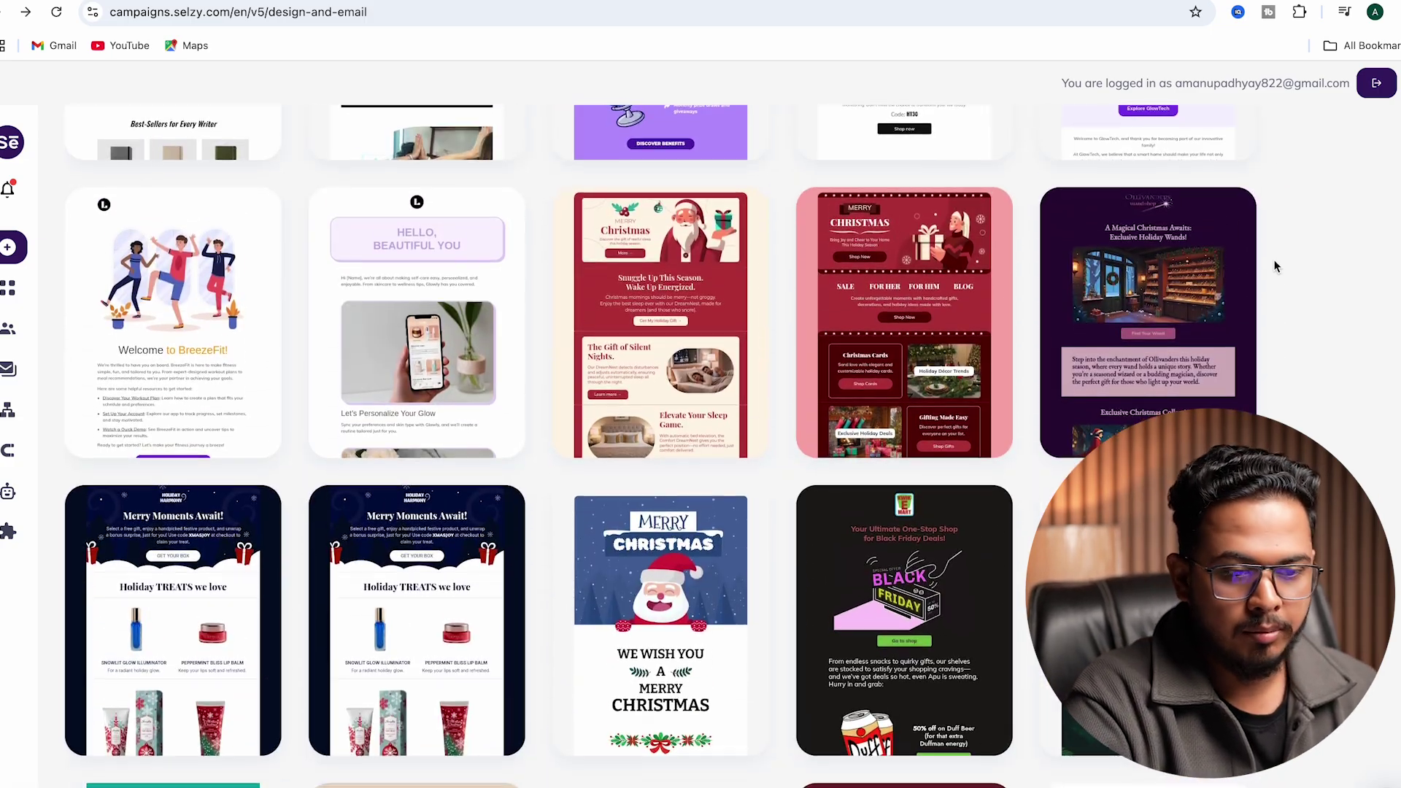
pyautogui.scroll(2, 1273, 259)
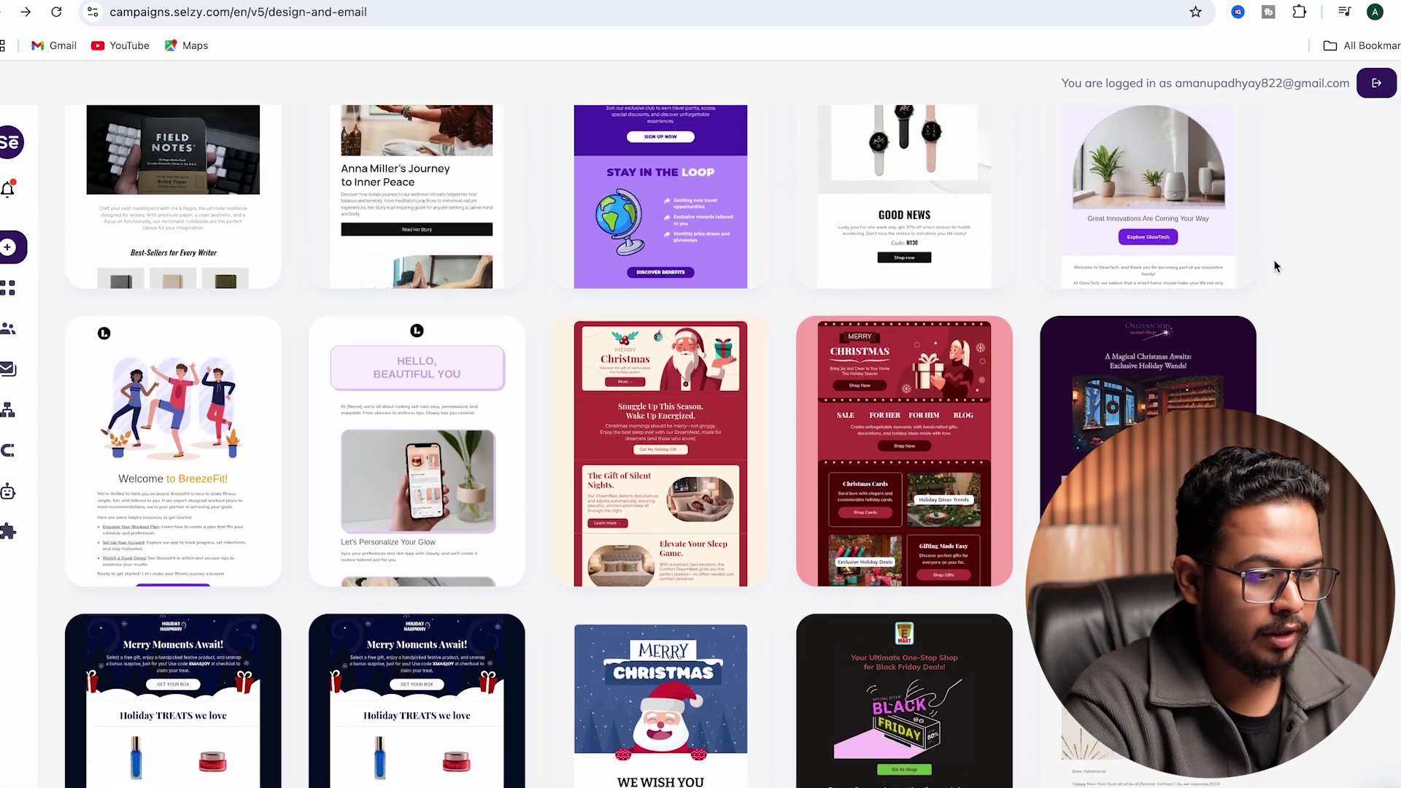
pyautogui.scroll(2, 1273, 260)
pyautogui.scroll(1, 1273, 259)
pyautogui.scroll(3, 1273, 260)
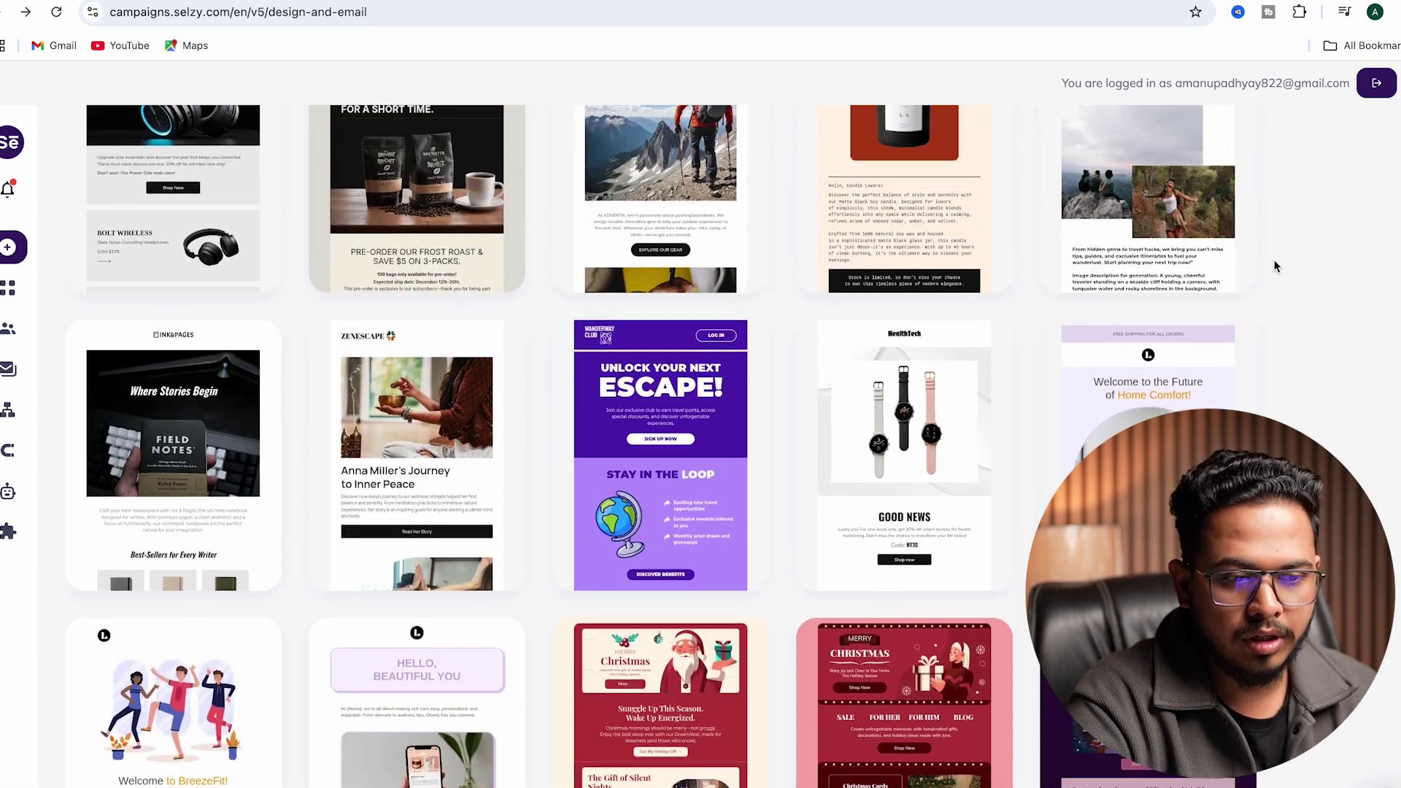
pyautogui.scroll(5, 1274, 259)
# Filter the template gallery by the E-Commerce (35) category.
pyautogui.click(213, 243)
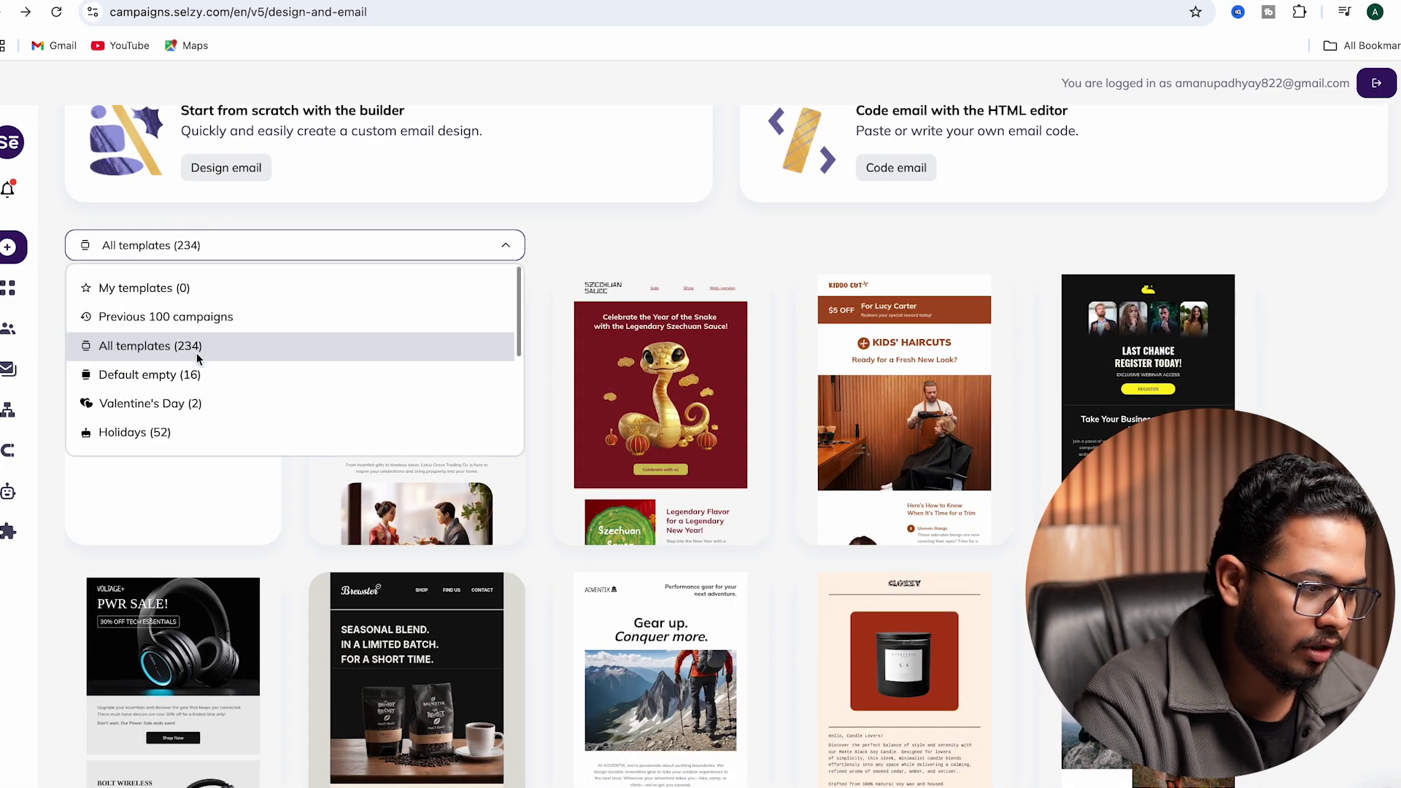
pyautogui.scroll(-1, 187, 350)
pyautogui.scroll(-2, 192, 356)
pyautogui.scroll(-1, 199, 362)
pyautogui.scroll(-1, 199, 361)
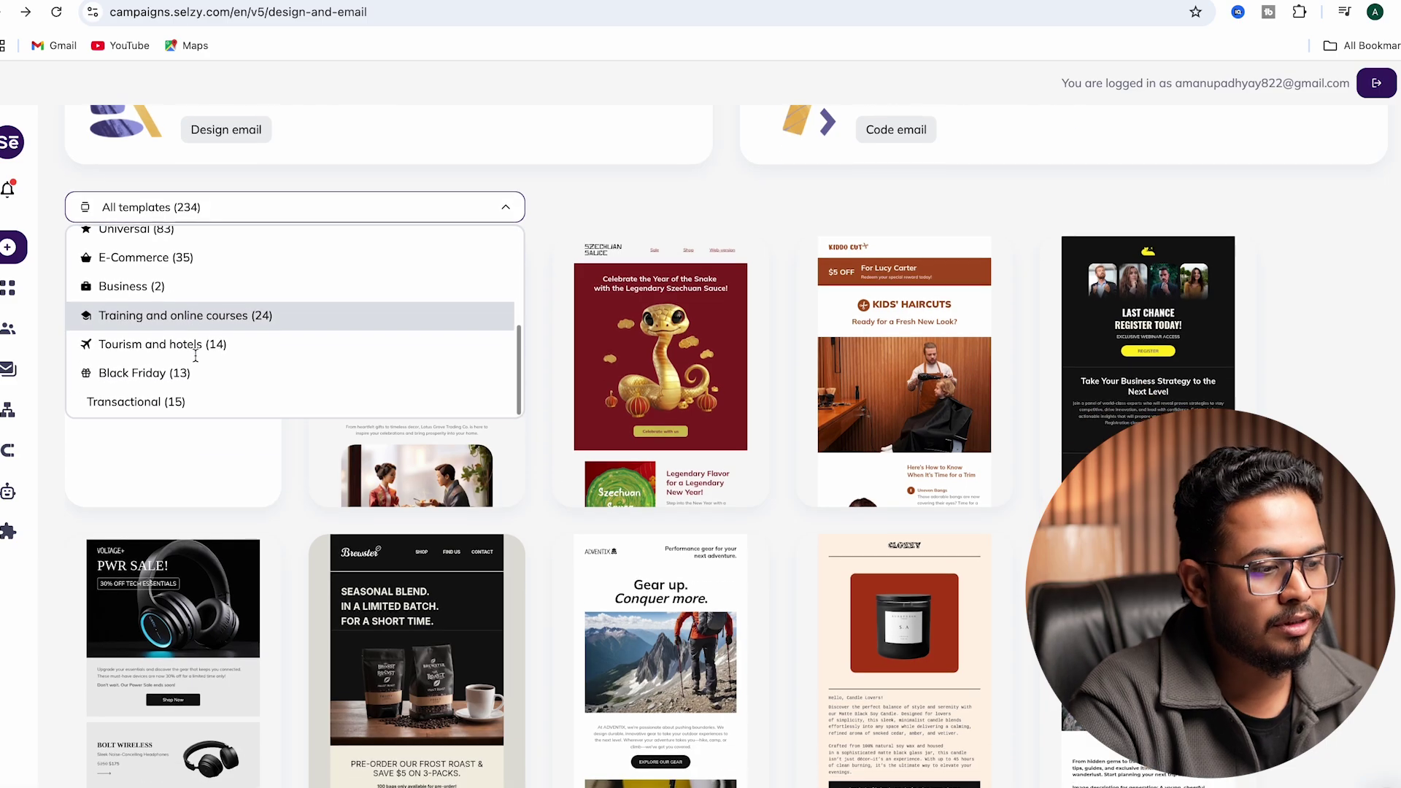
pyautogui.scroll(2, 200, 362)
pyautogui.click(310, 307)
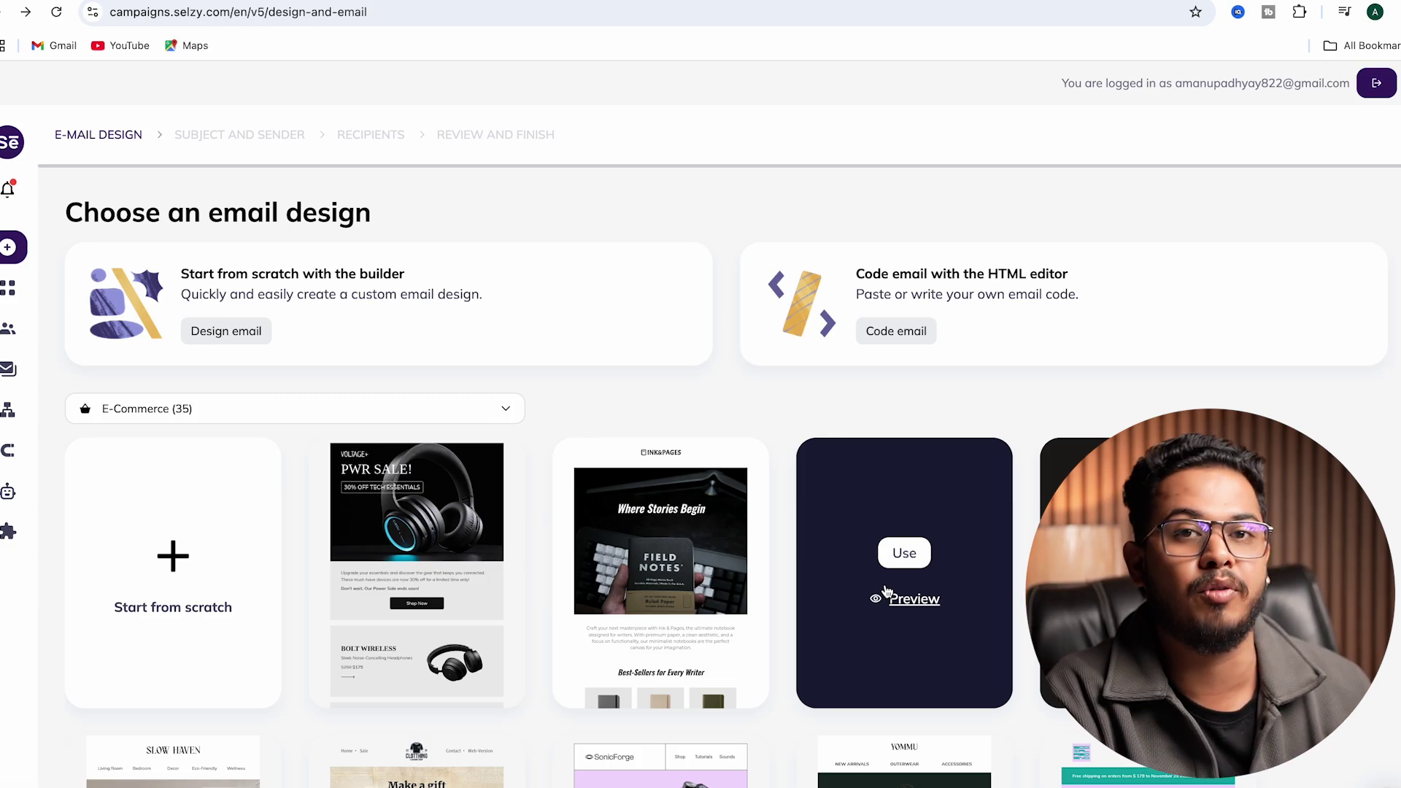
# Open the Szechuan Sauce template and drag in image, header and button blocks.
pyautogui.click(904, 553)
pyautogui.moveTo(526, 259)
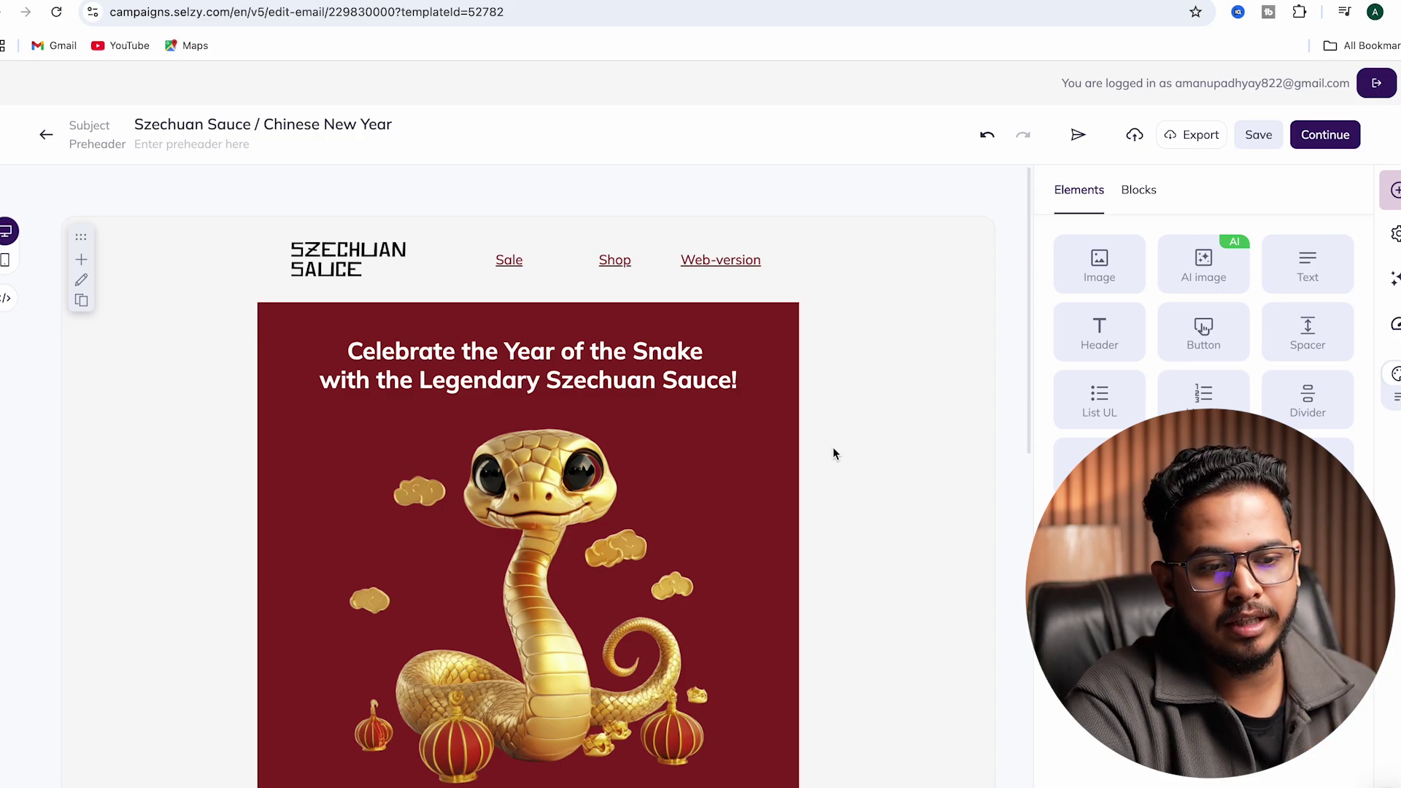
pyautogui.moveTo(1099, 263); pyautogui.dragTo(570, 405)
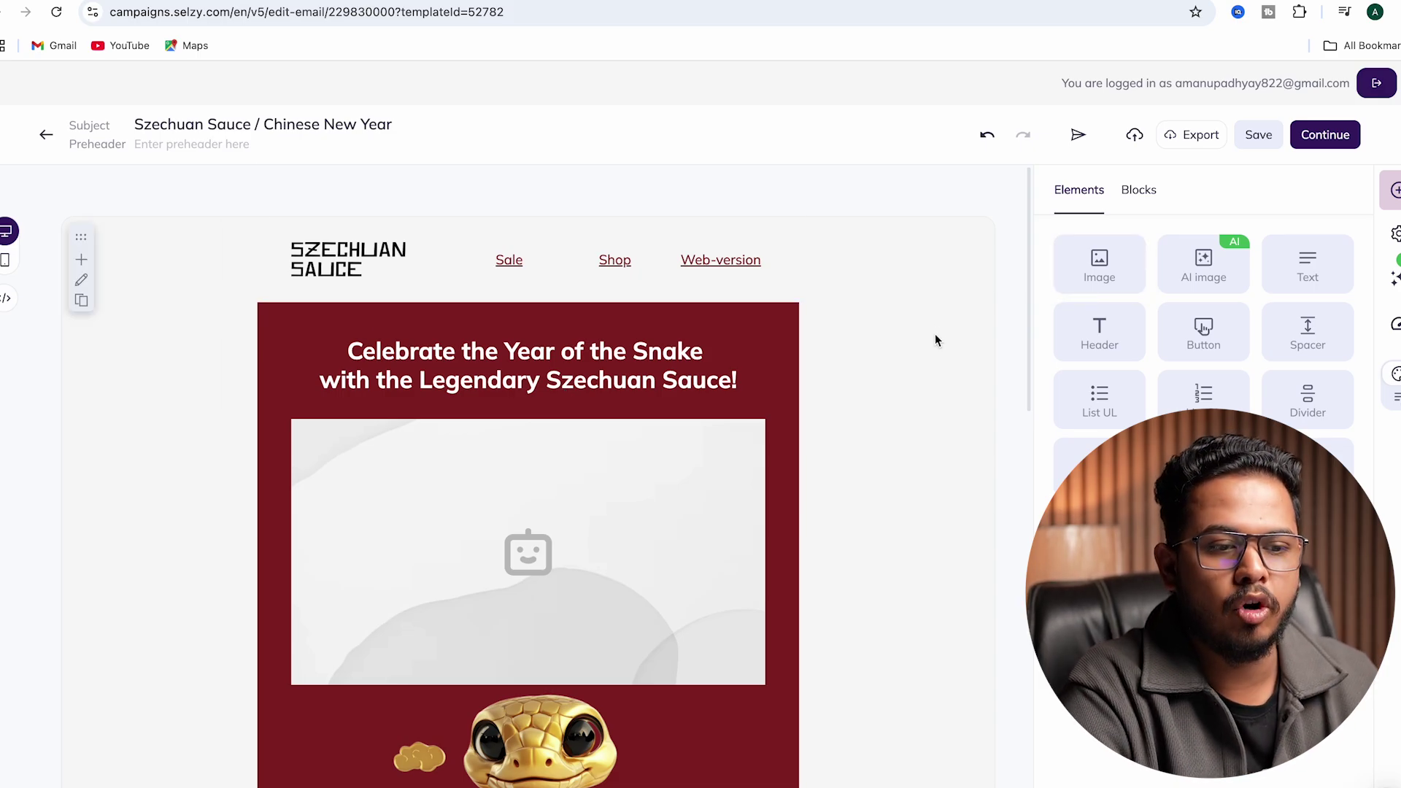
pyautogui.moveTo(1100, 330); pyautogui.dragTo(583, 328)
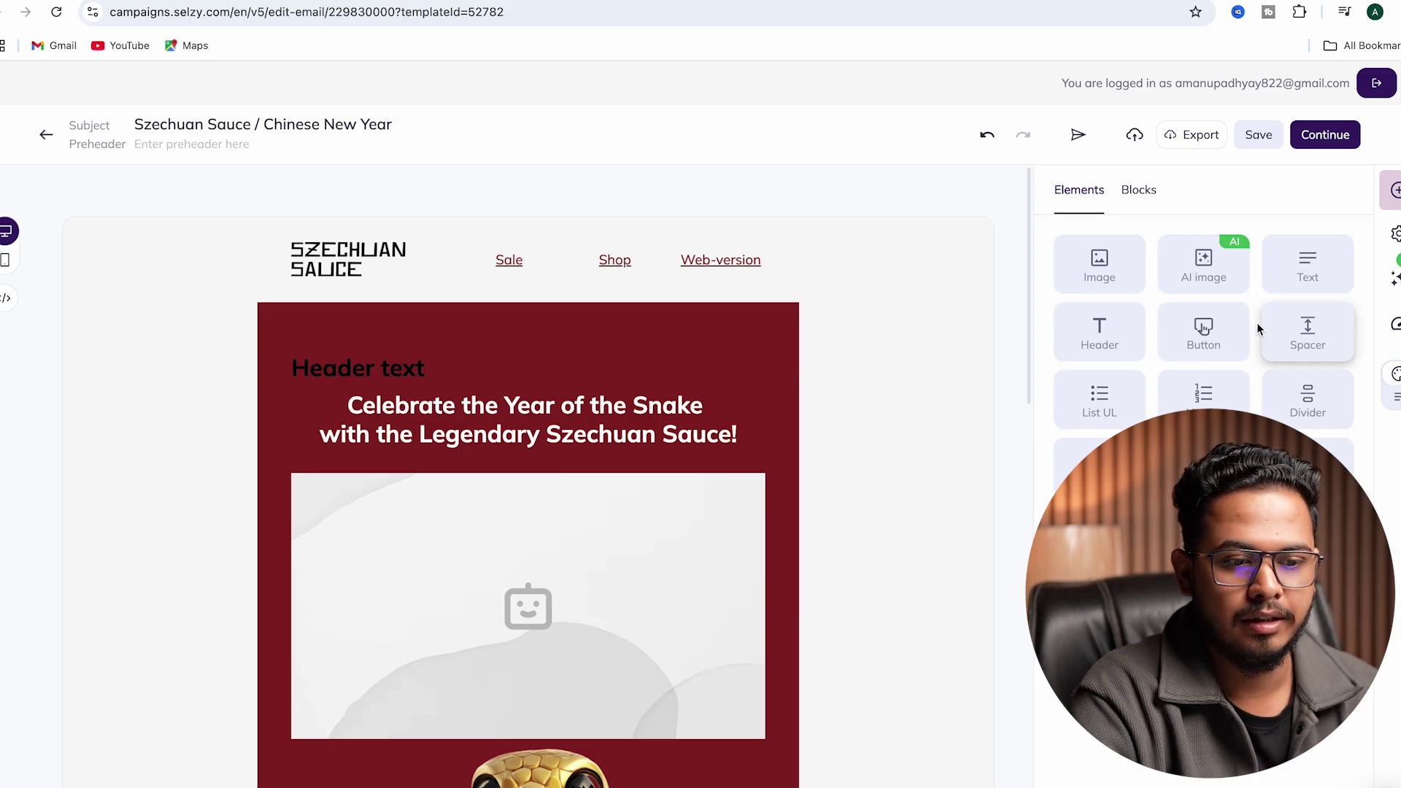
pyautogui.moveTo(1203, 329); pyautogui.dragTo(527, 362)
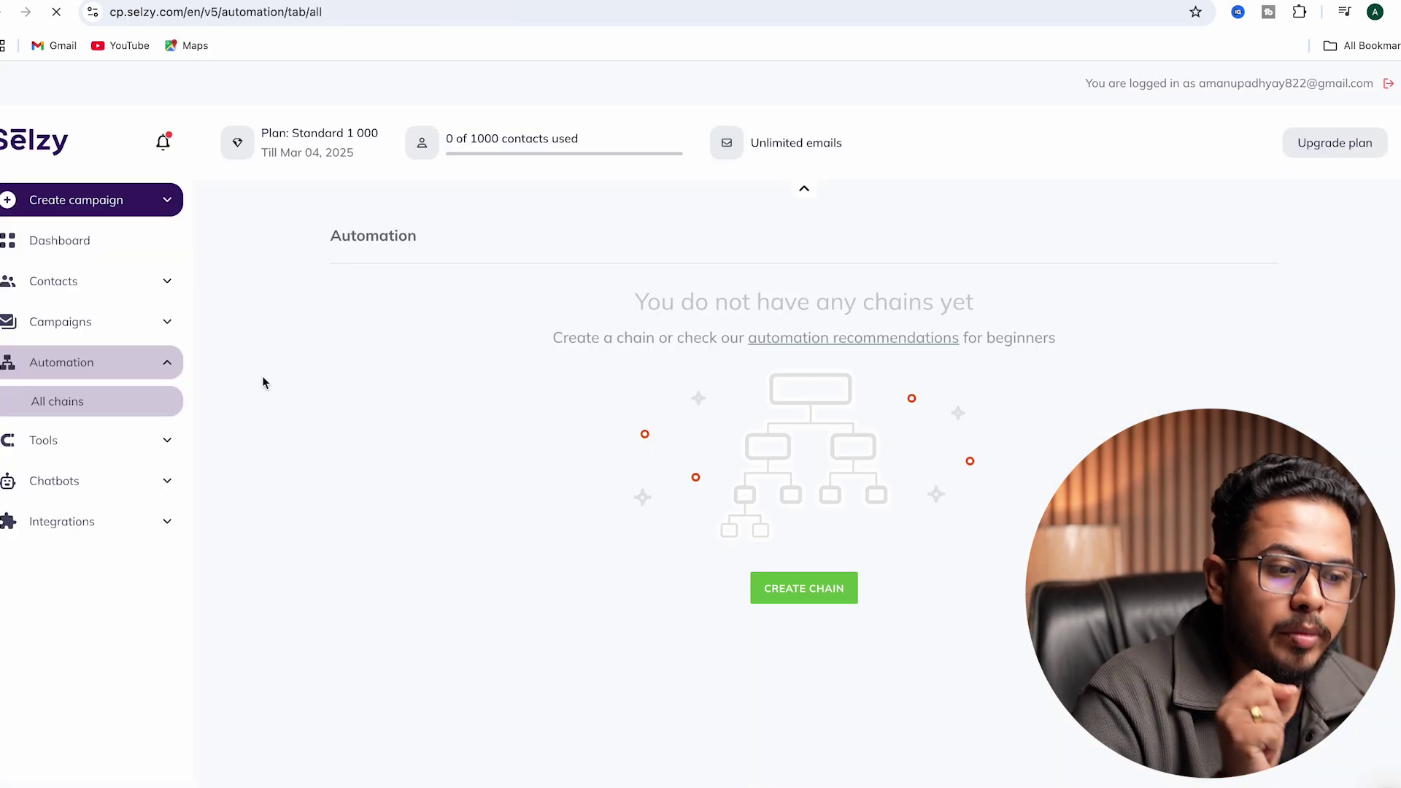
pyautogui.moveTo(57, 401)
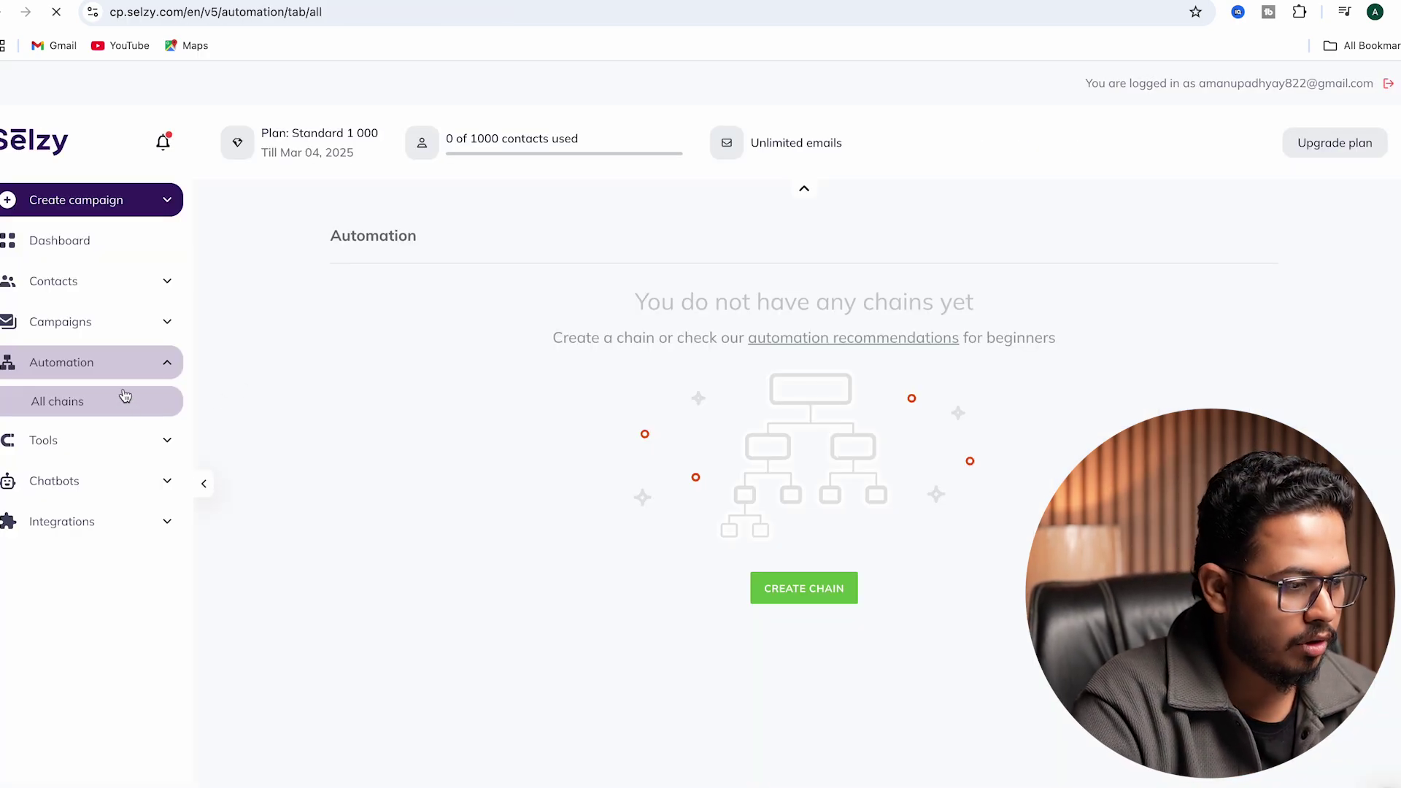
# Start a new campaign from the automation page, then begin importing contacts.
pyautogui.click(815, 342)
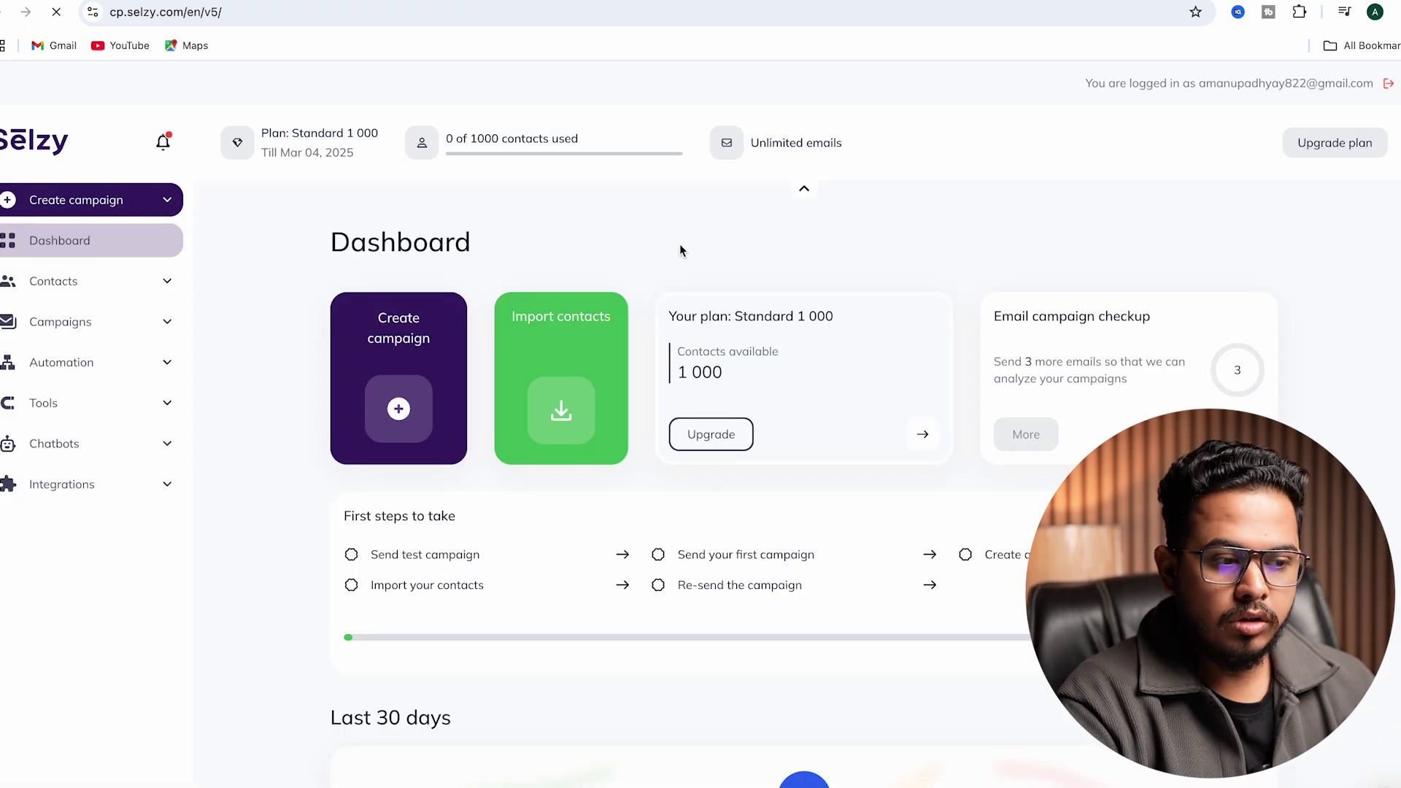
pyautogui.click(570, 350)
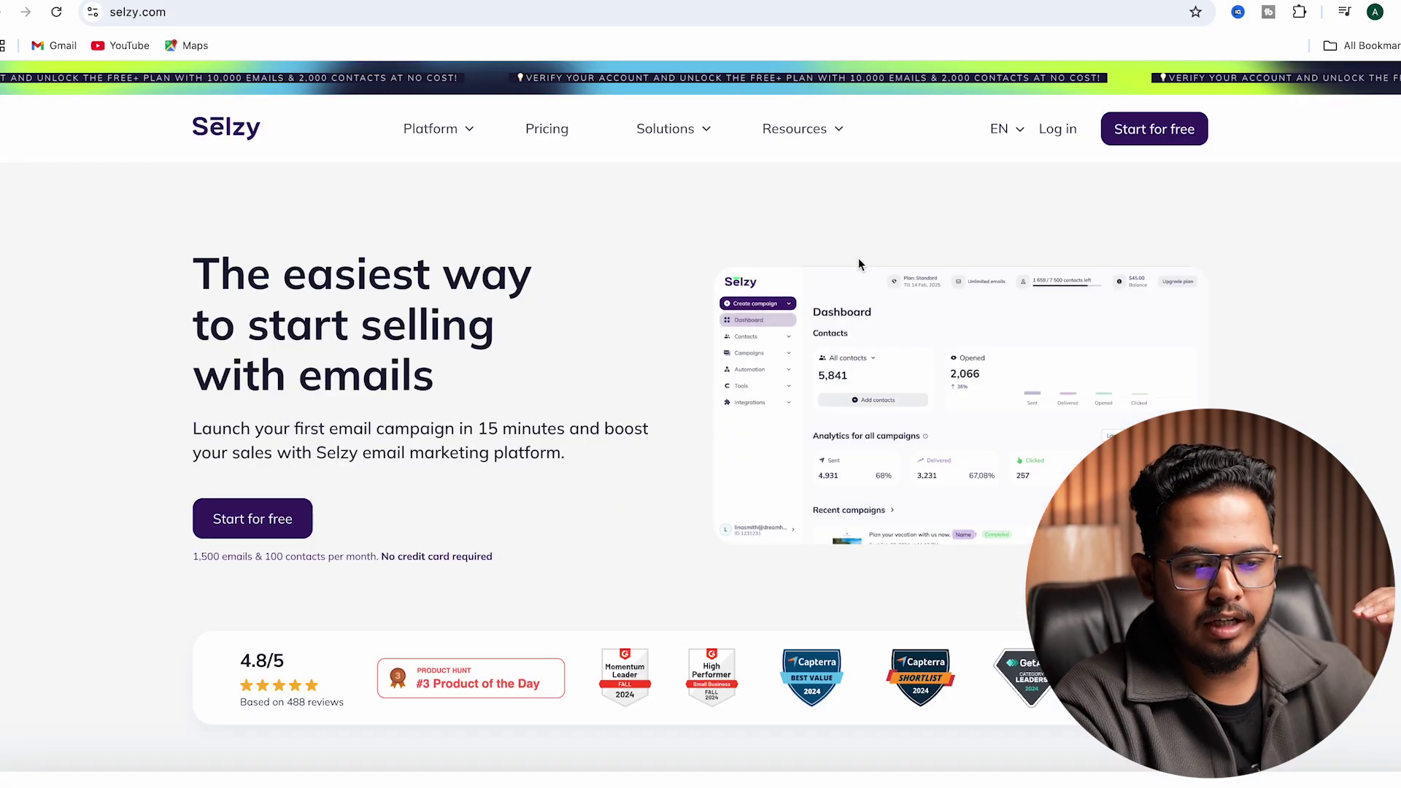
# Open the free sign-up page, then load the cp.selzy.com dashboard from the address bar.
pyautogui.click(1154, 130)
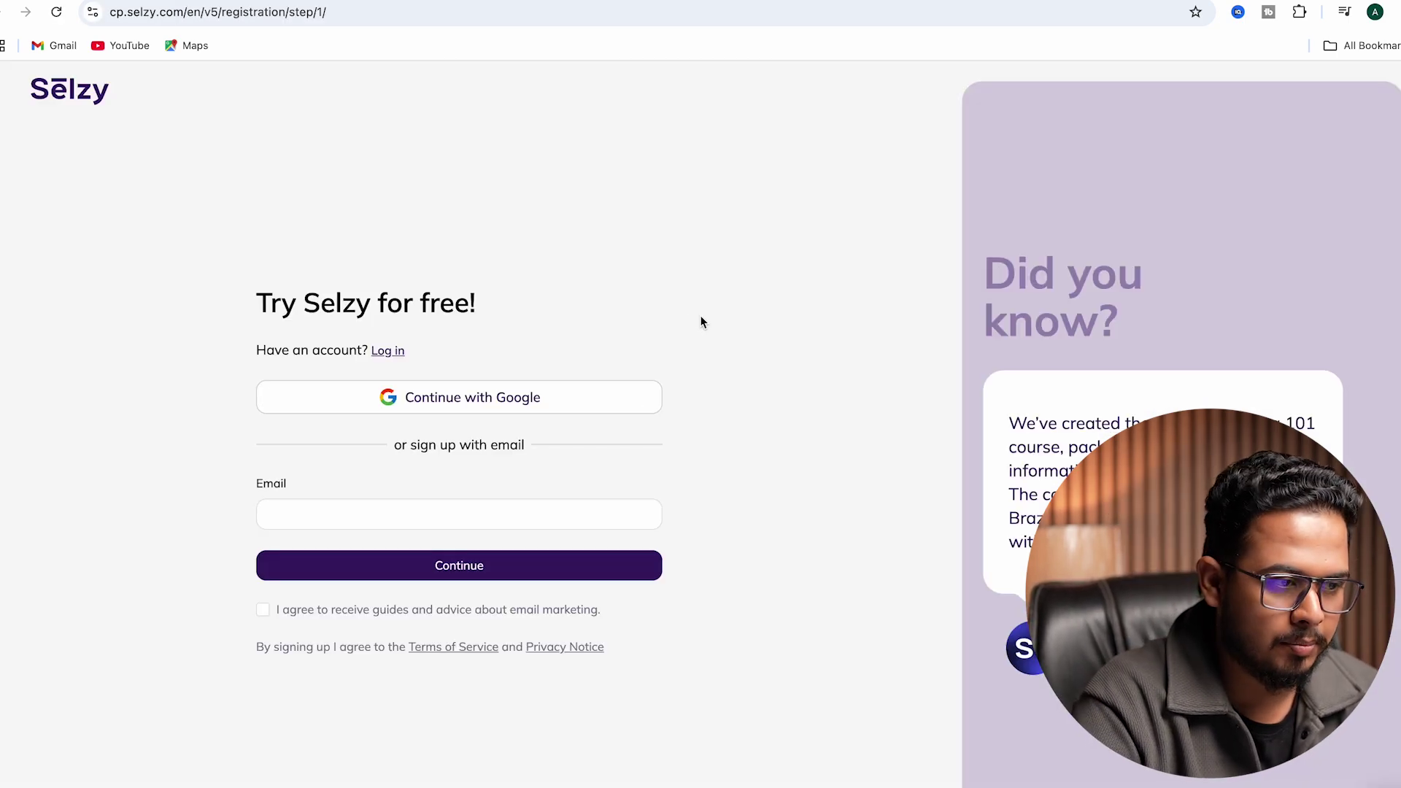
pyautogui.click(656, 12)
pyautogui.press('Return')
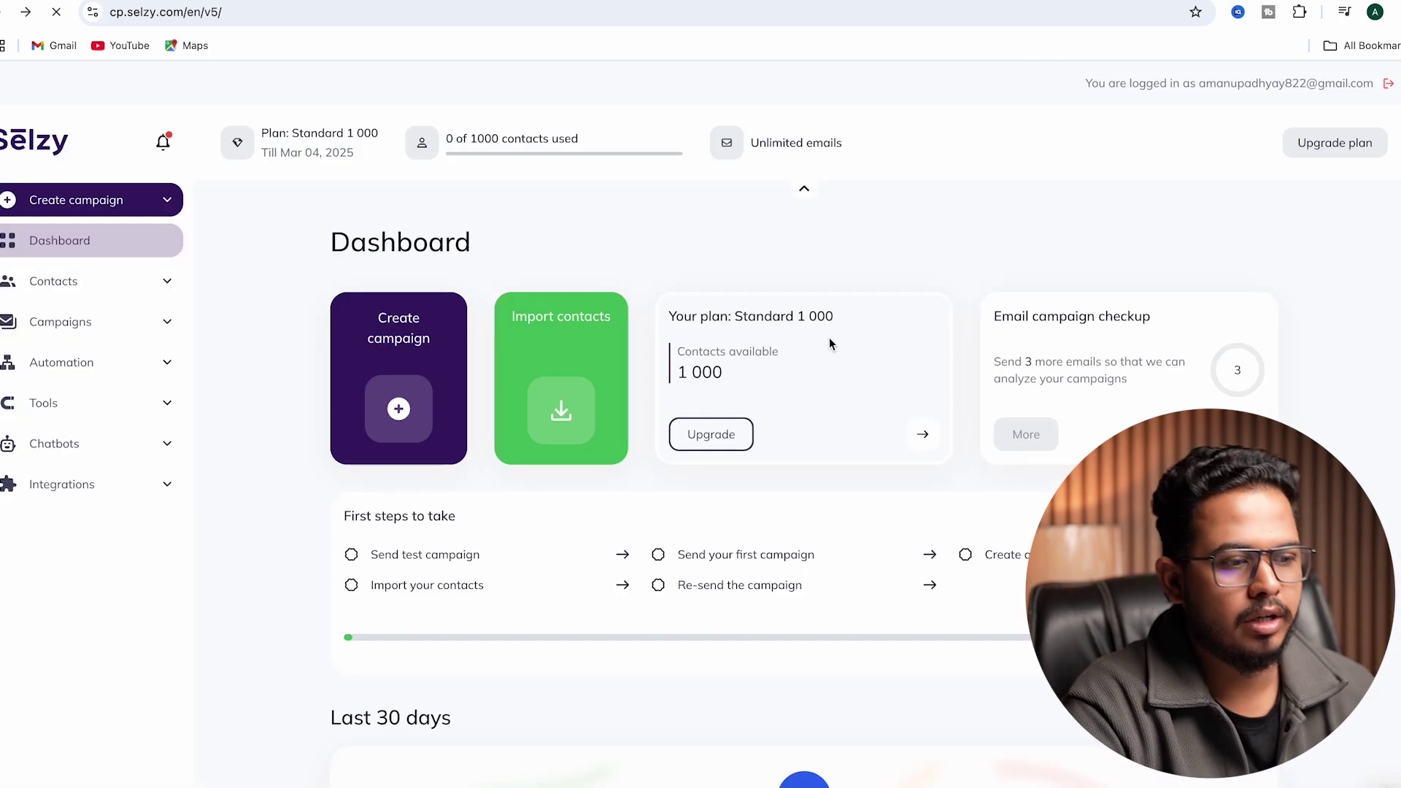